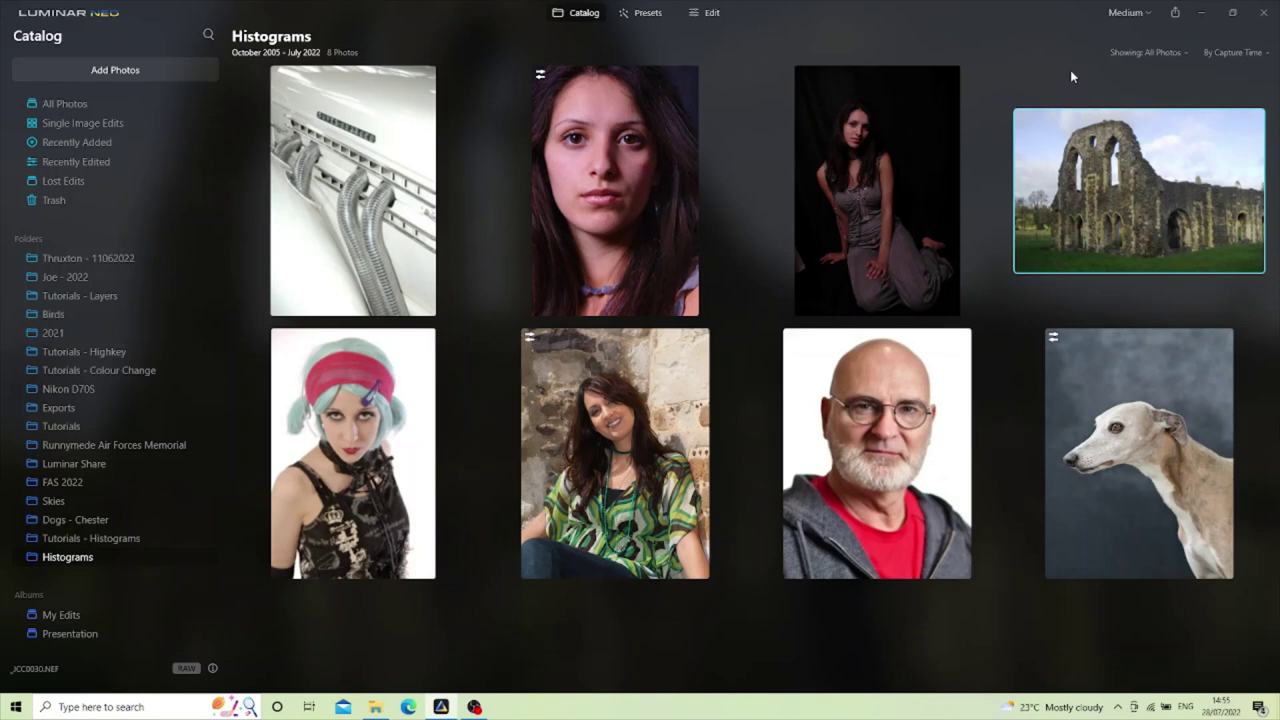
- Open the selected abbey ruin photo for editing and cycle its histogram through the combined colour, red, green, blue and luminance views
{"action": "left_click", "coordinate": [712, 14]}
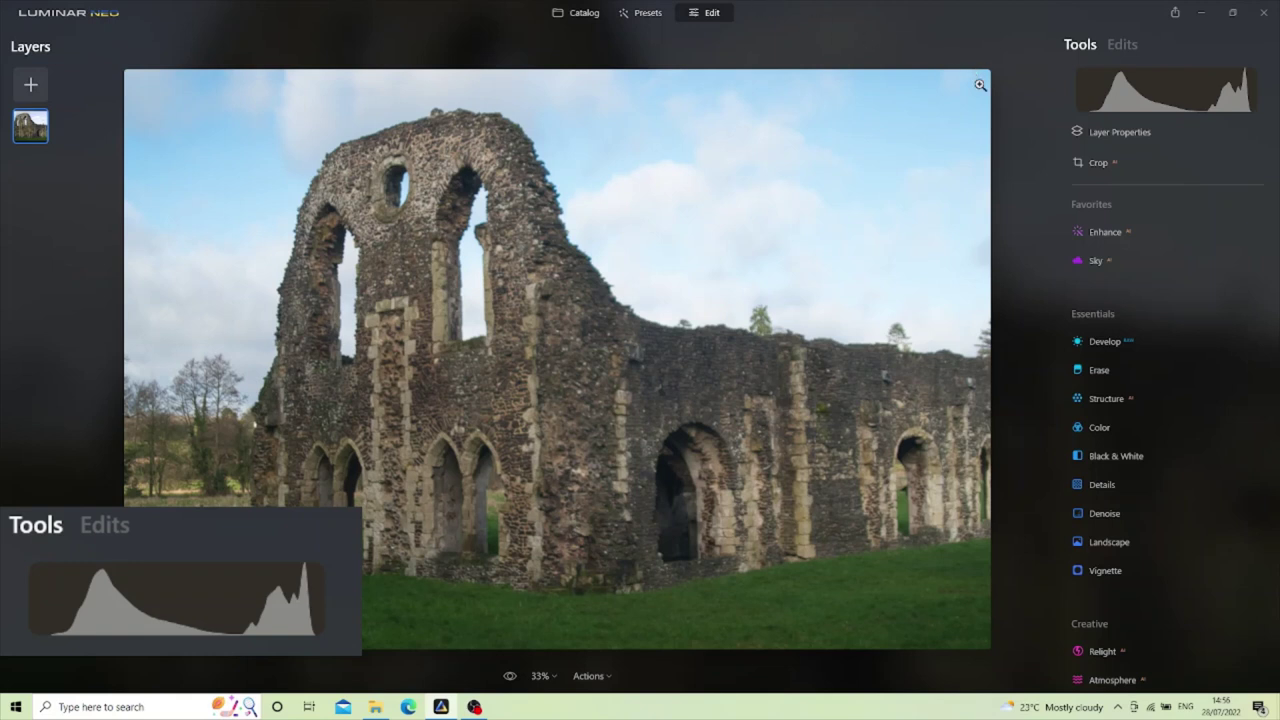
{"action": "mouse_move", "coordinate": [1086, 113]}
{"action": "mouse_move", "coordinate": [137, 634]}
{"action": "mouse_move", "coordinate": [1210, 108]}
{"action": "left_click", "coordinate": [1135, 104]}
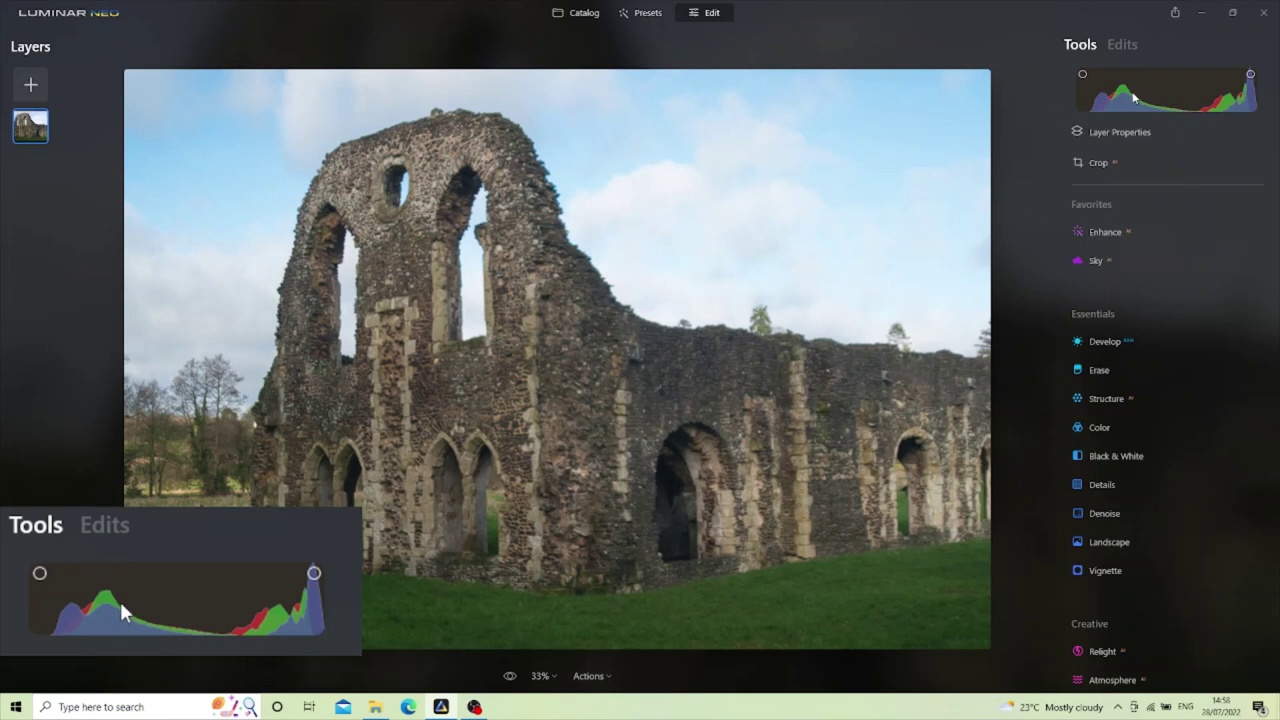
{"action": "left_click", "coordinate": [1134, 97]}
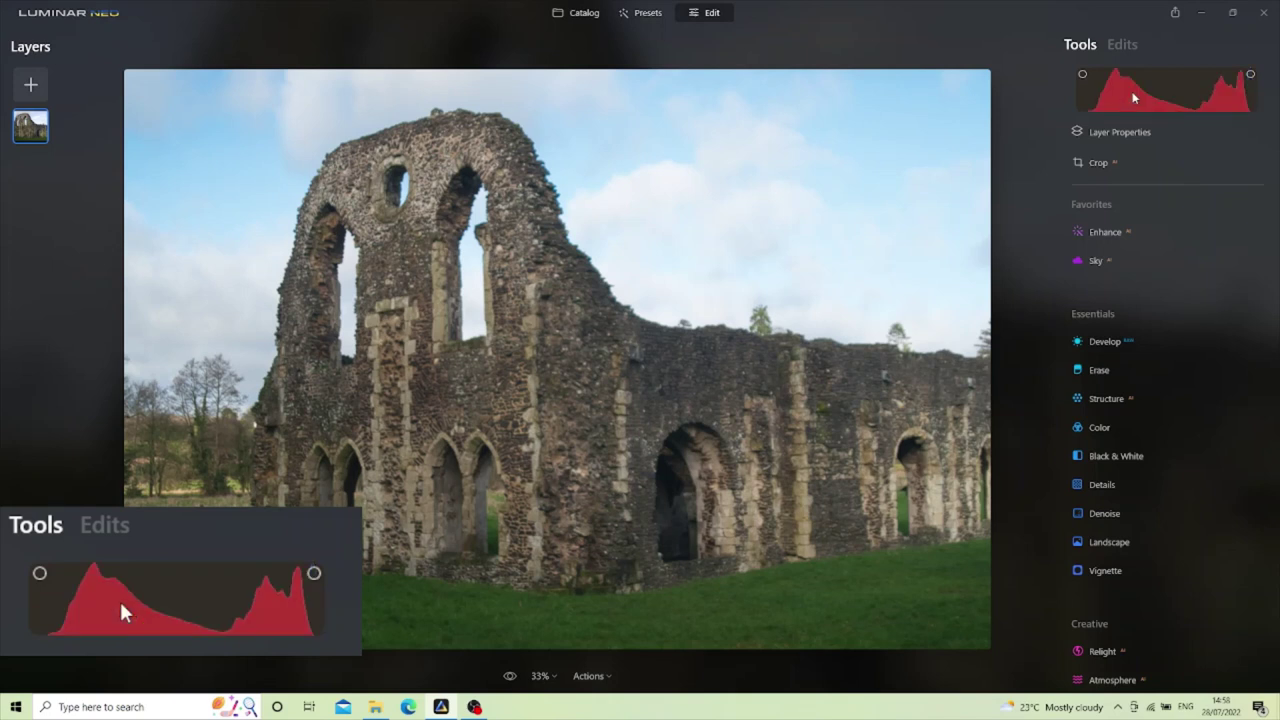
{"action": "left_click", "coordinate": [1134, 97]}
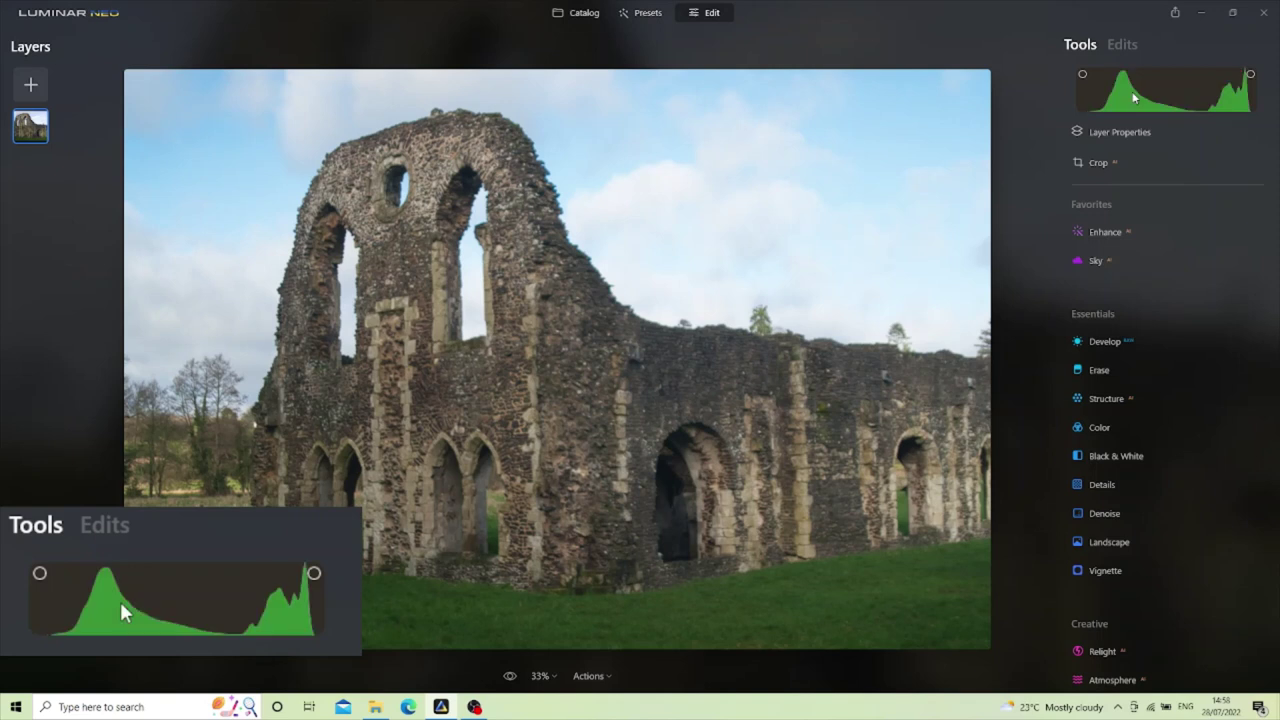
{"action": "left_click", "coordinate": [1134, 97]}
{"action": "left_click", "coordinate": [1134, 97]}
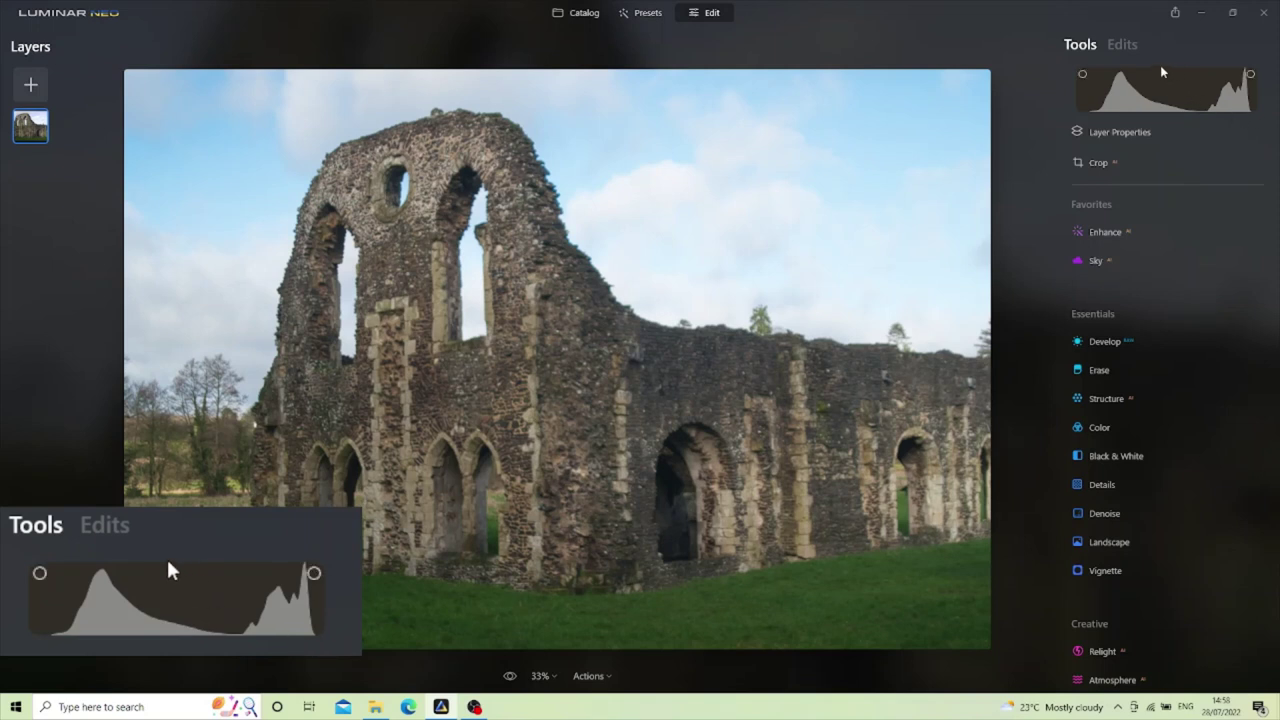
- Turn on the shadow and highlight clipping warnings for the ruin photo and open the Develop tool
{"action": "left_click", "coordinate": [1083, 75]}
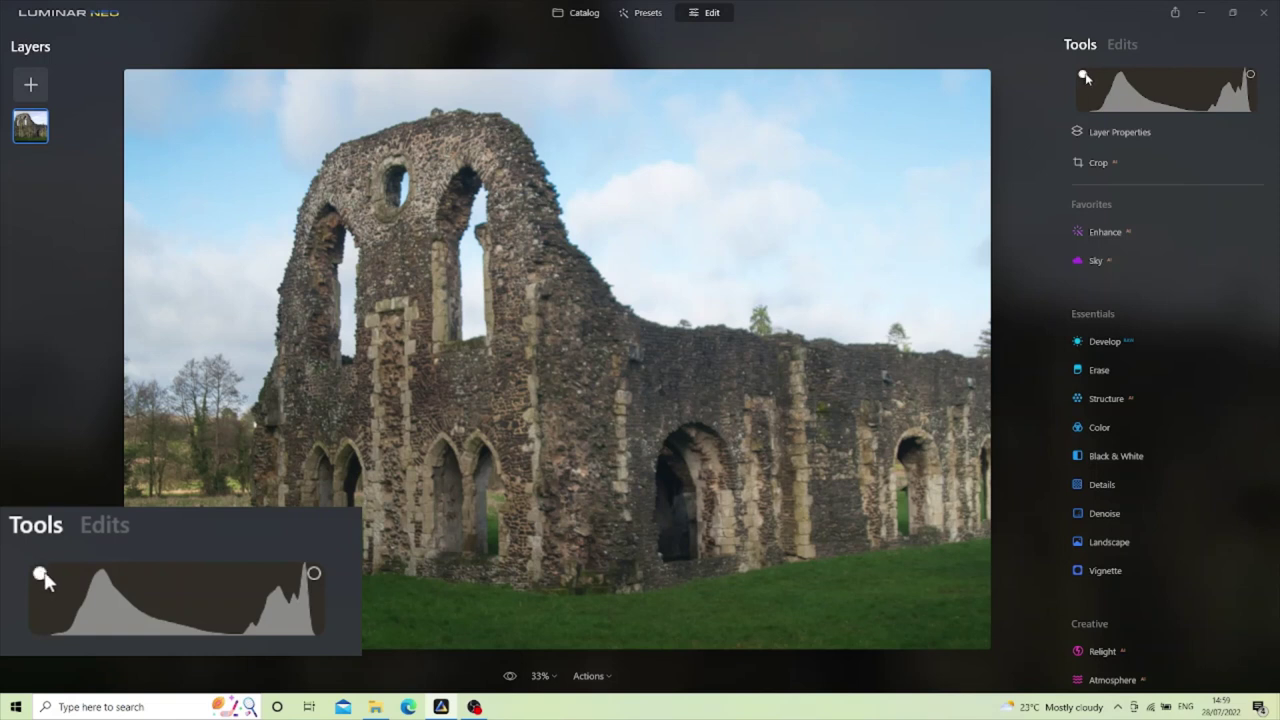
{"action": "left_click", "coordinate": [1250, 75]}
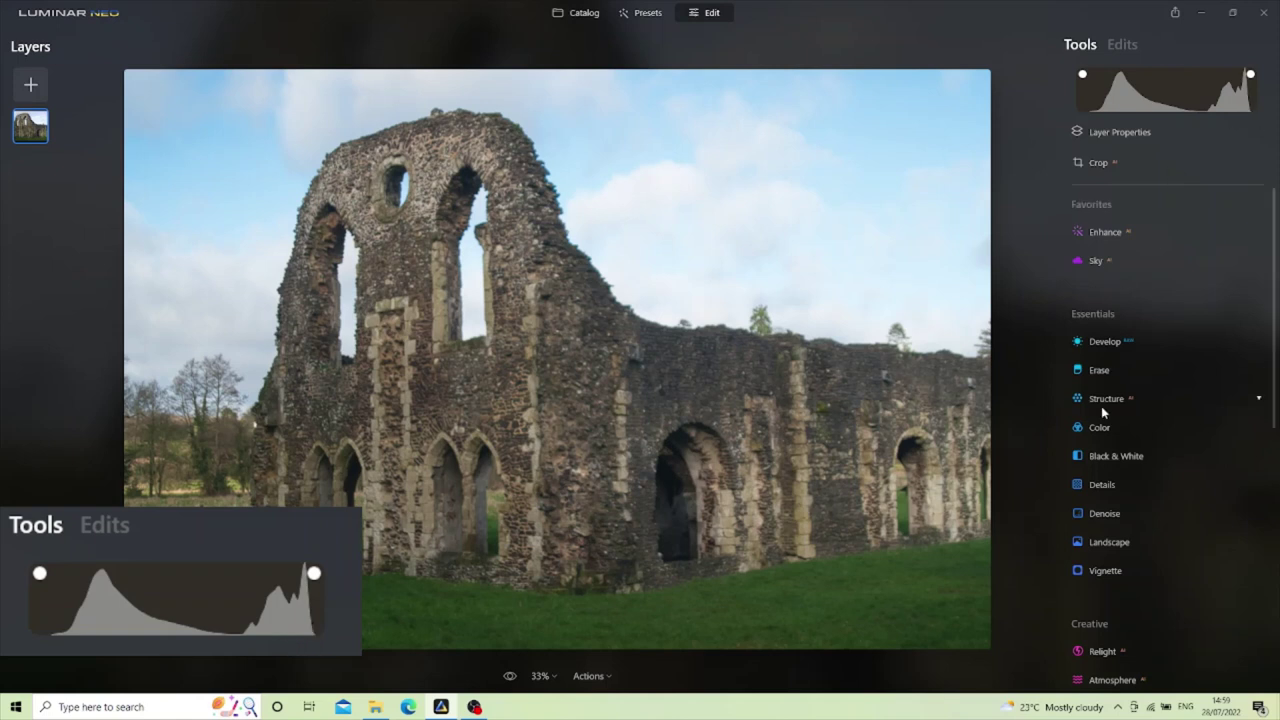
{"action": "left_click", "coordinate": [1105, 343]}
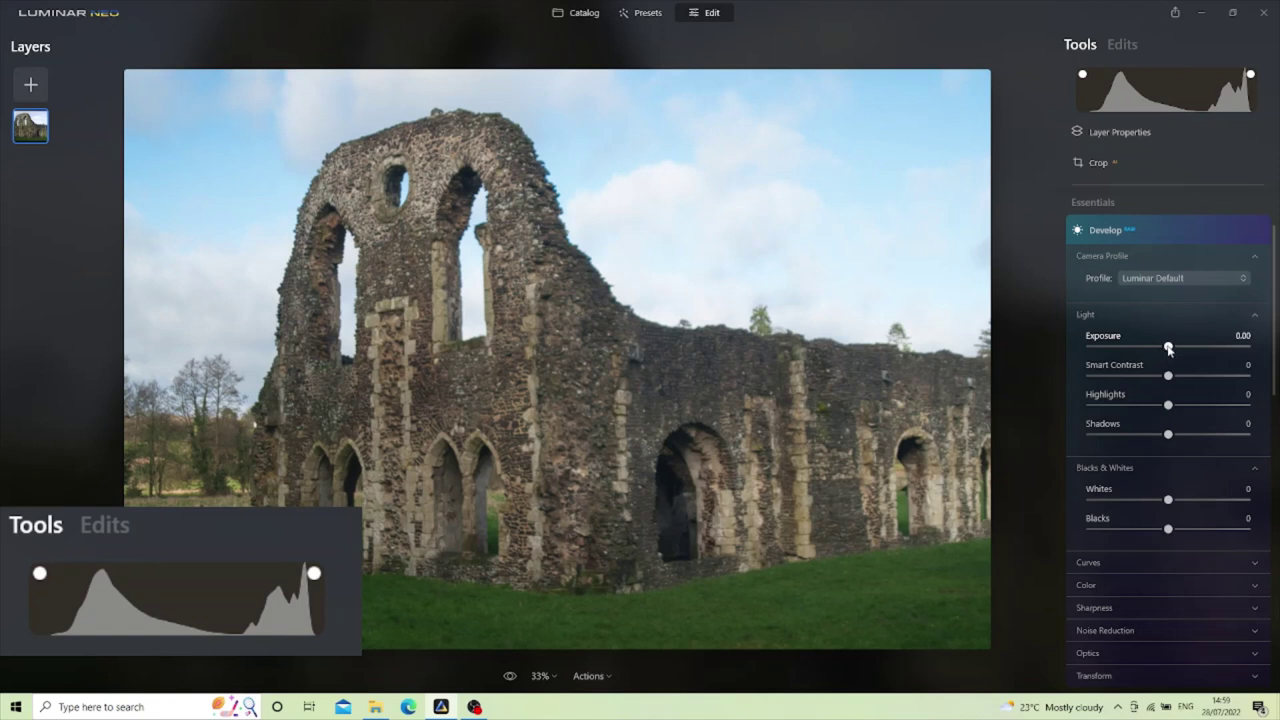
- Lower the ruin photo's Exposure to -3.46 and compare the image with the clipping warnings off and on
{"action": "left_click_drag", "start_coordinate": [1168, 348], "coordinate": [1138, 352]}
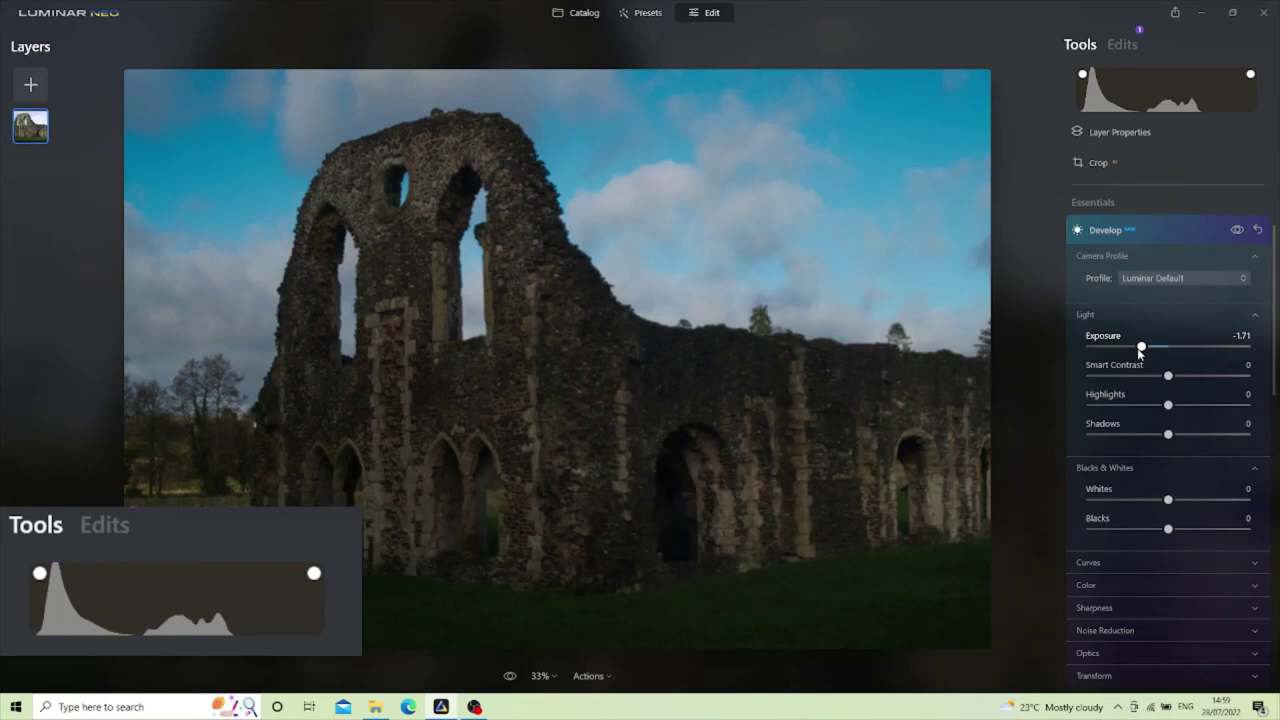
{"action": "left_click_drag", "start_coordinate": [1138, 350], "coordinate": [1116, 355]}
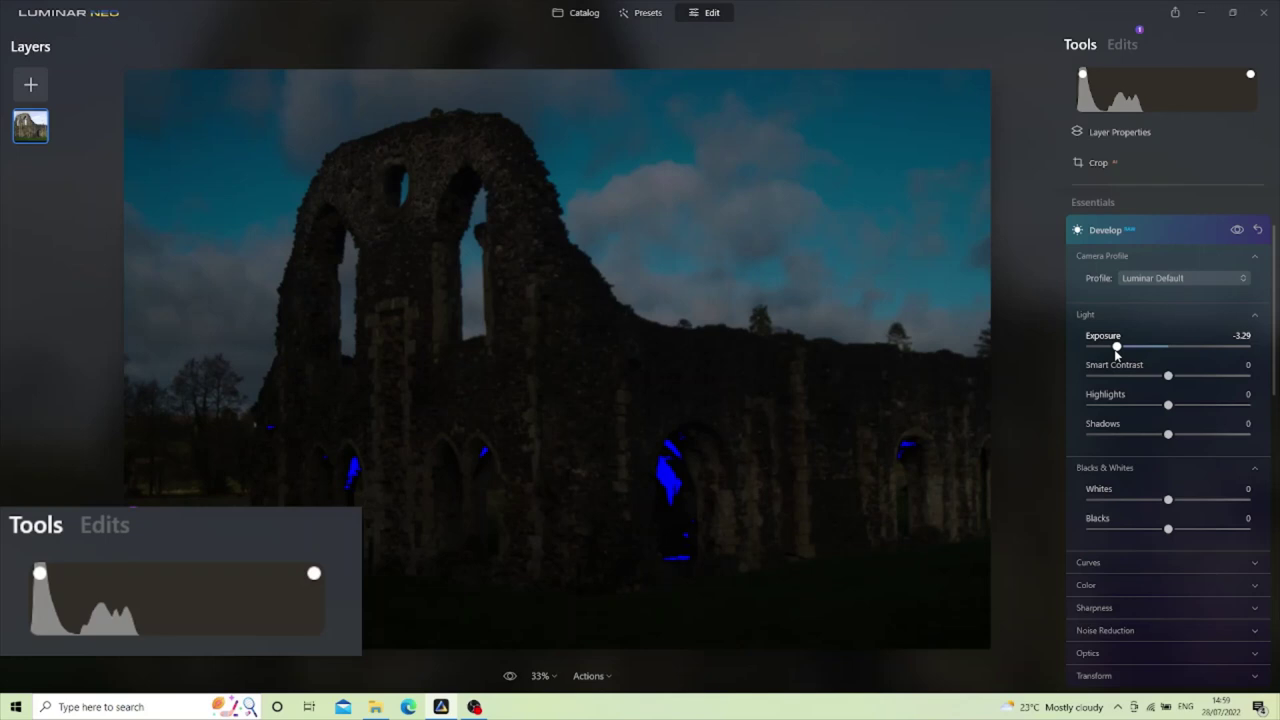
{"action": "left_click_drag", "start_coordinate": [1116, 354], "coordinate": [1120, 350]}
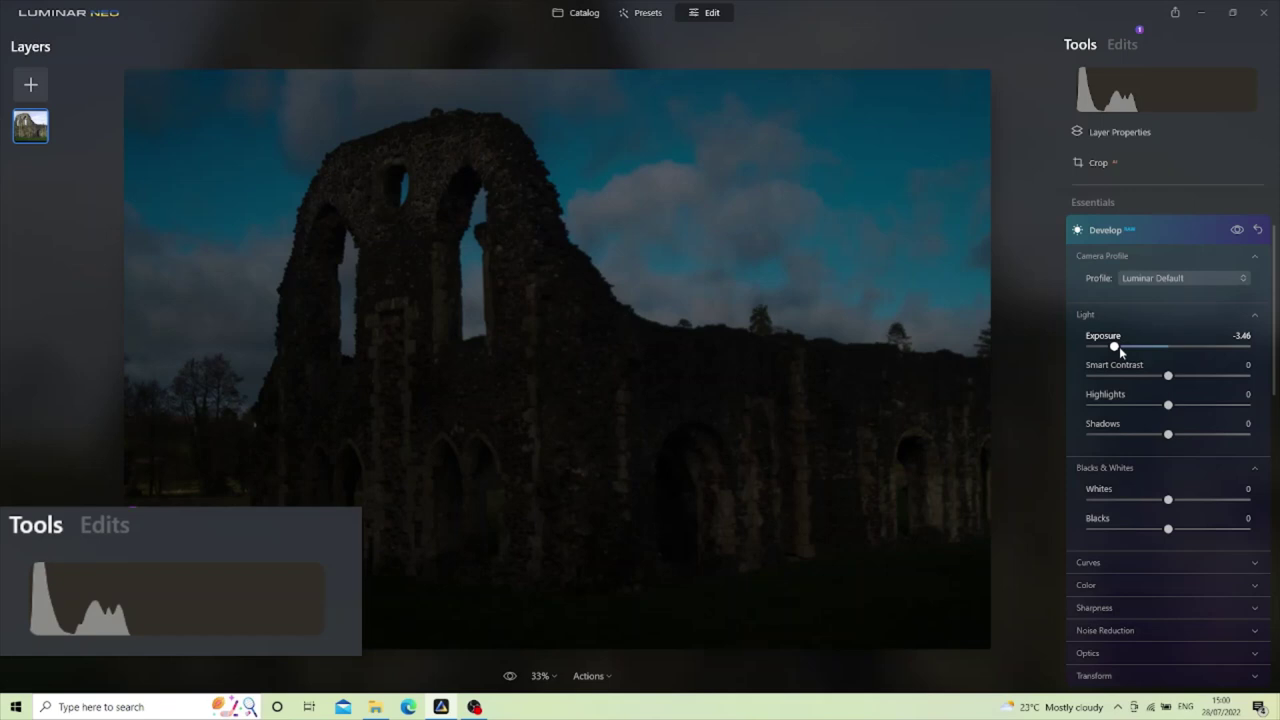
{"action": "left_click", "coordinate": [1119, 346]}
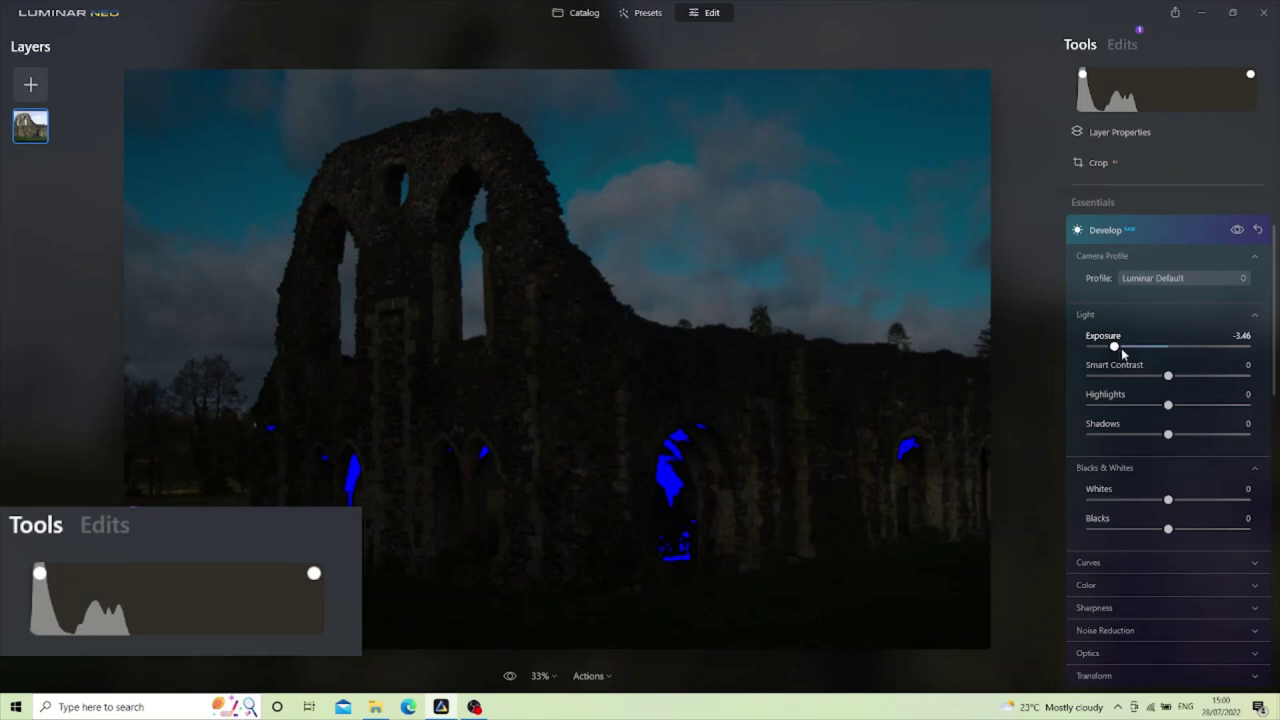
- Try an Exposure of 1.28 on the ruin photo with the clipping warnings on and off, and reset Exposure to 0.00
{"action": "left_click_drag", "start_coordinate": [1121, 348], "coordinate": [1178, 355]}
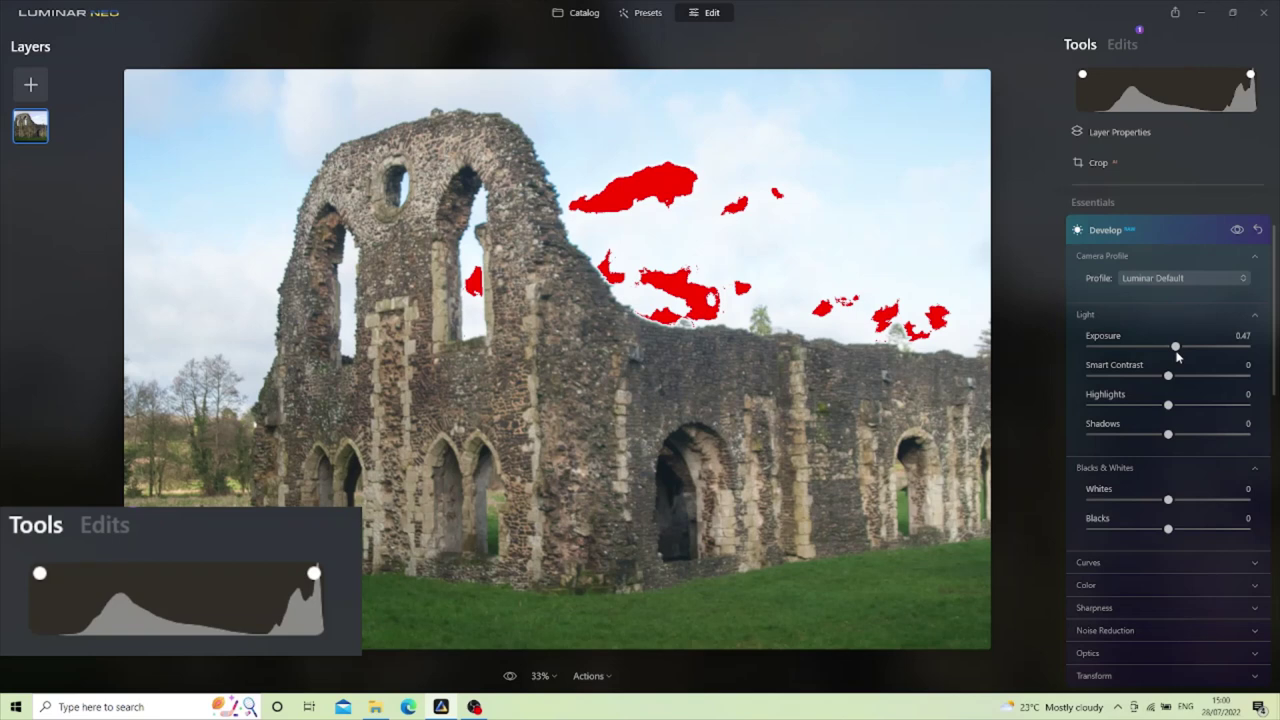
{"action": "left_click_drag", "start_coordinate": [1176, 355], "coordinate": [1189, 352]}
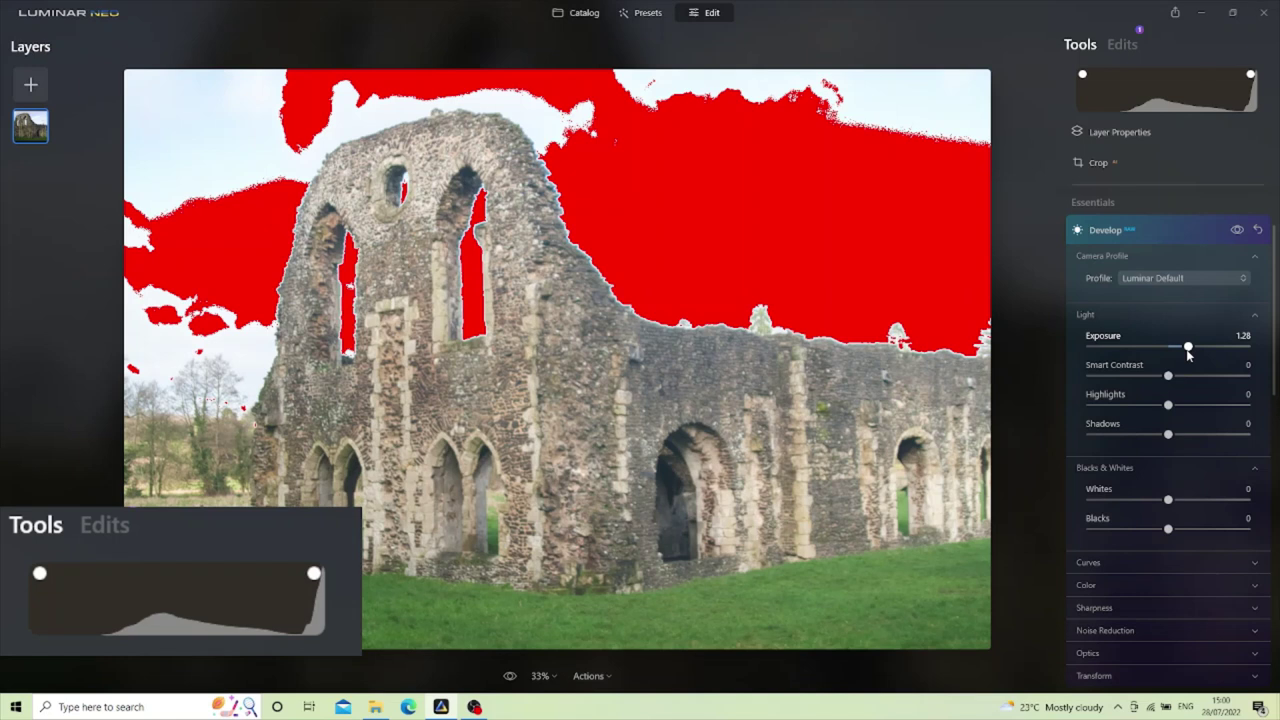
{"action": "key", "text": "j"}
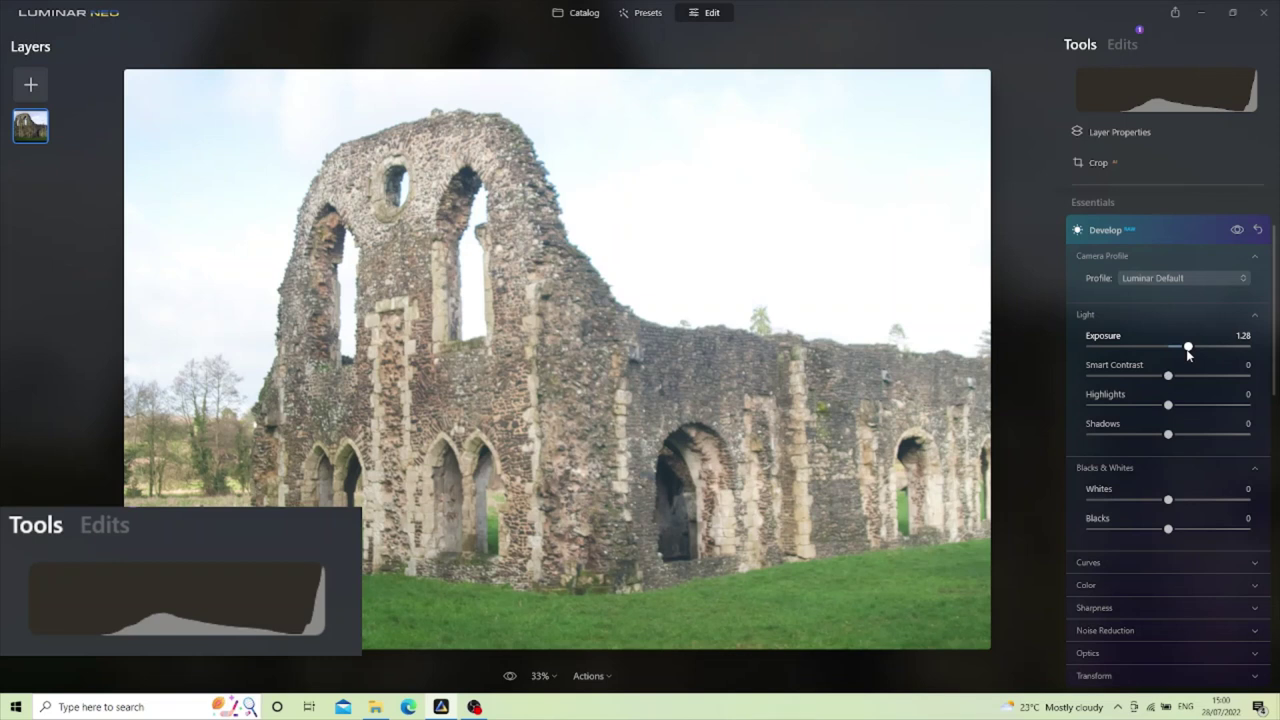
{"action": "key", "text": "j"}
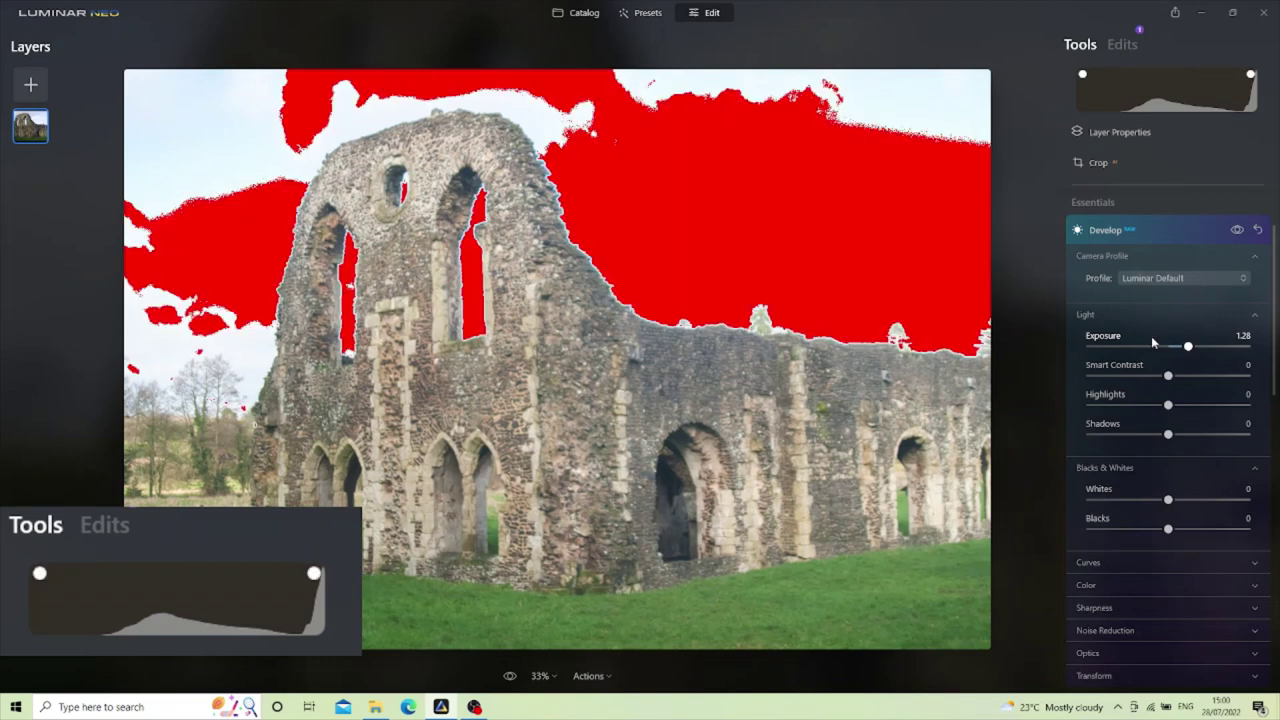
{"action": "double_click", "coordinate": [1103, 335]}
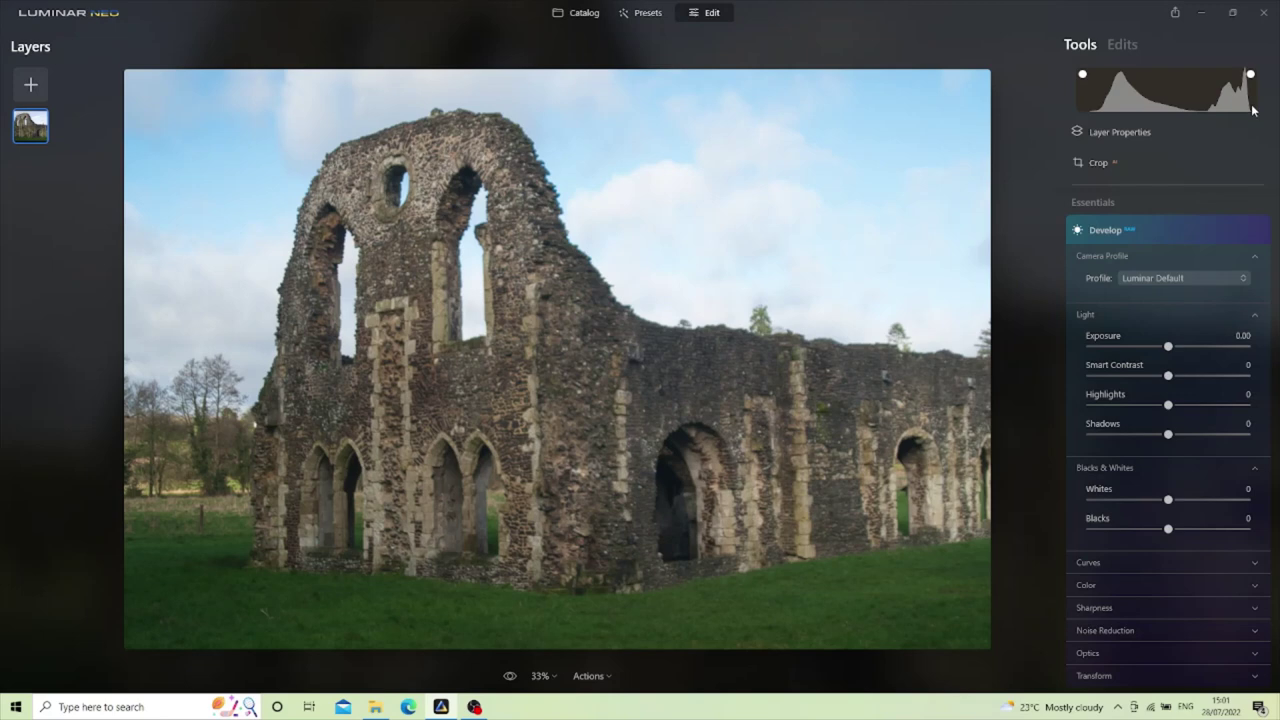
- Open the white supercharged car photo from the catalog for editing and show its clipping warnings
{"action": "left_click", "coordinate": [579, 14]}
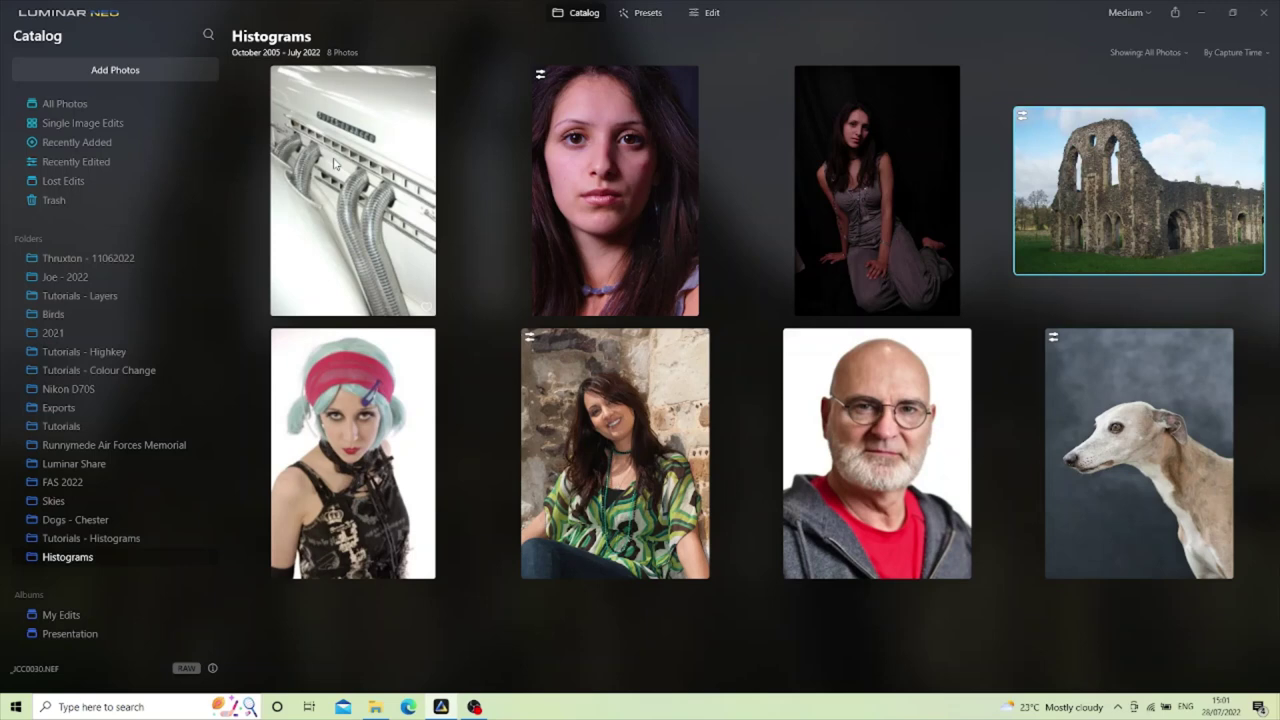
{"action": "left_click", "coordinate": [377, 170]}
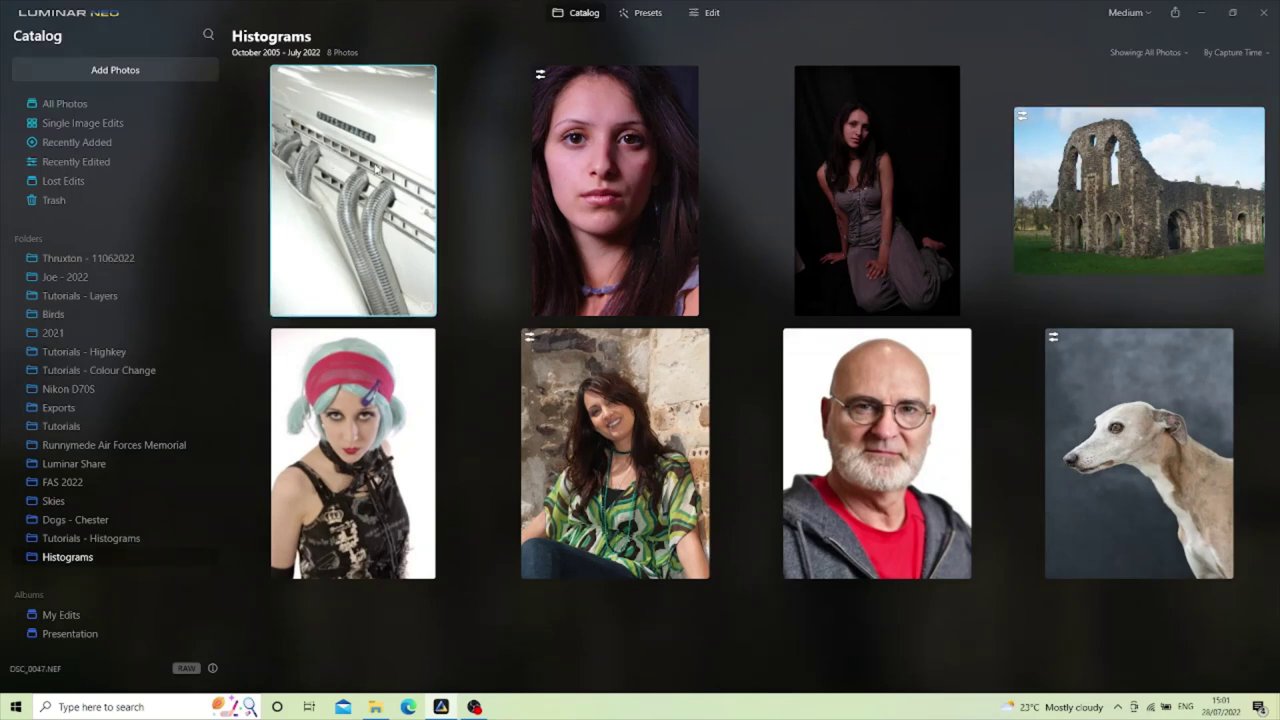
{"action": "left_click", "coordinate": [713, 15]}
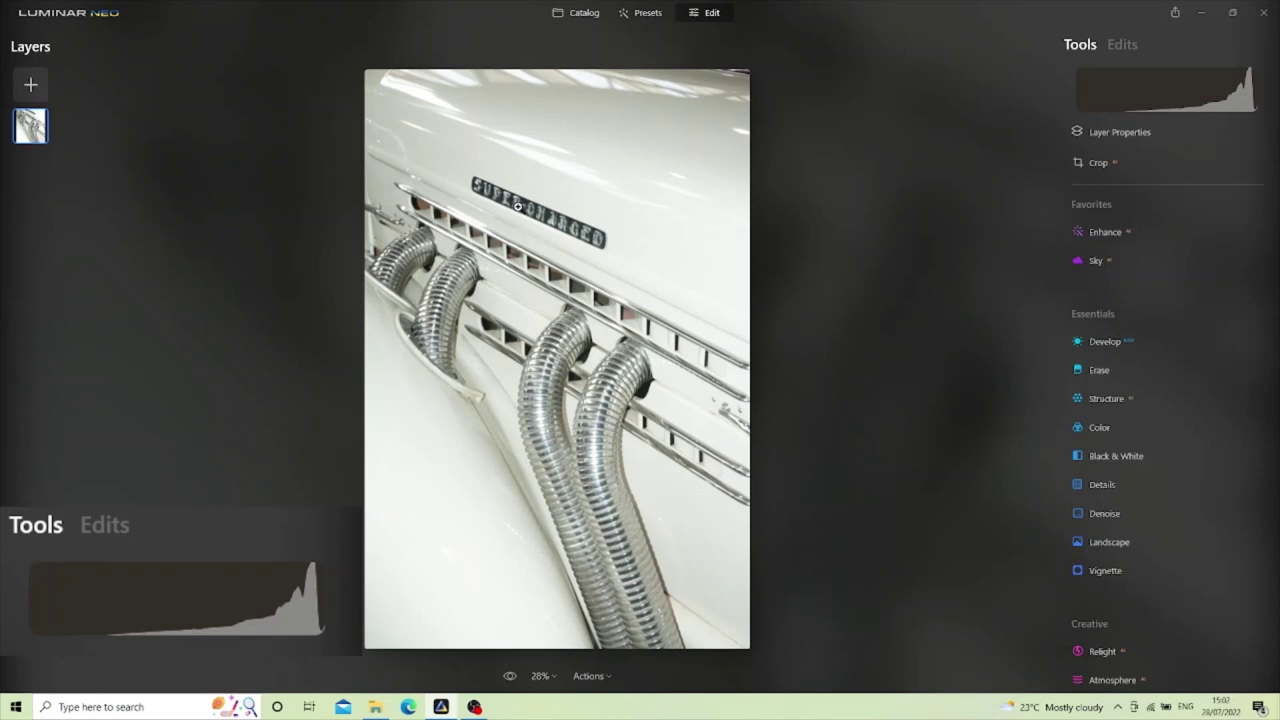
{"action": "key", "text": "j"}
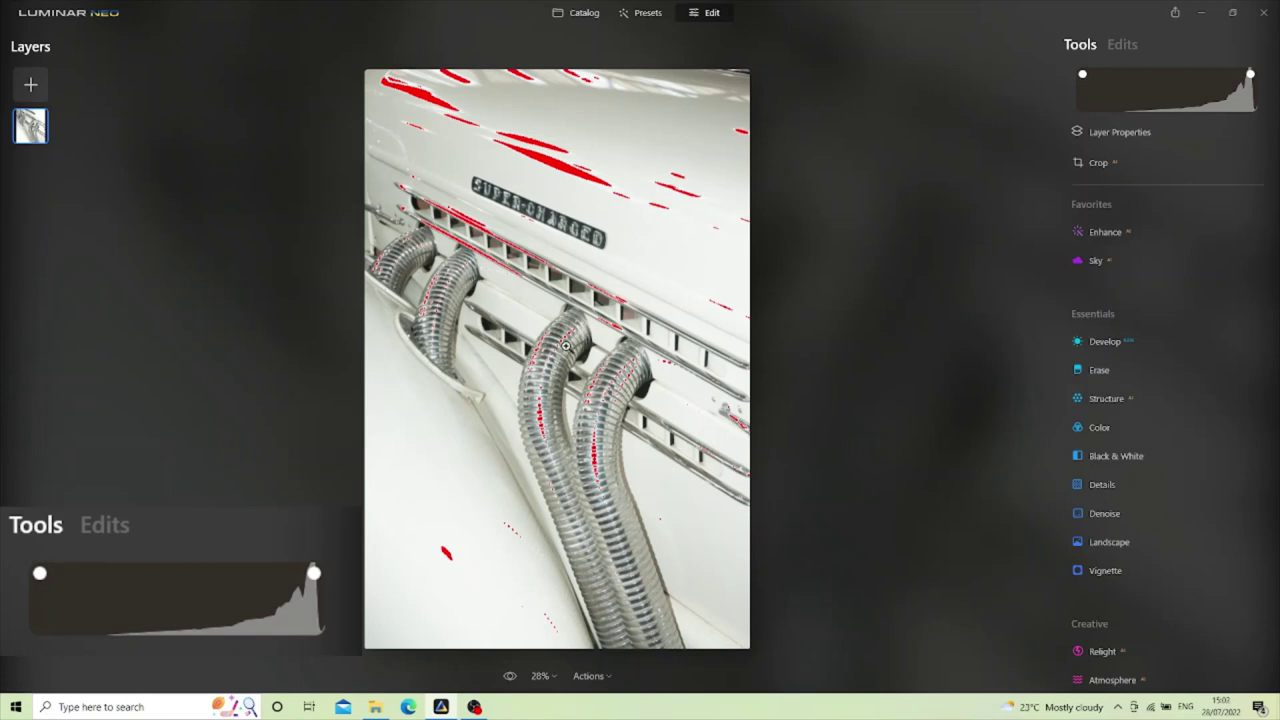
- In the Develop tool, set the car photo's Exposure to -0.73 and Highlights to 10
{"action": "left_click", "coordinate": [1104, 342]}
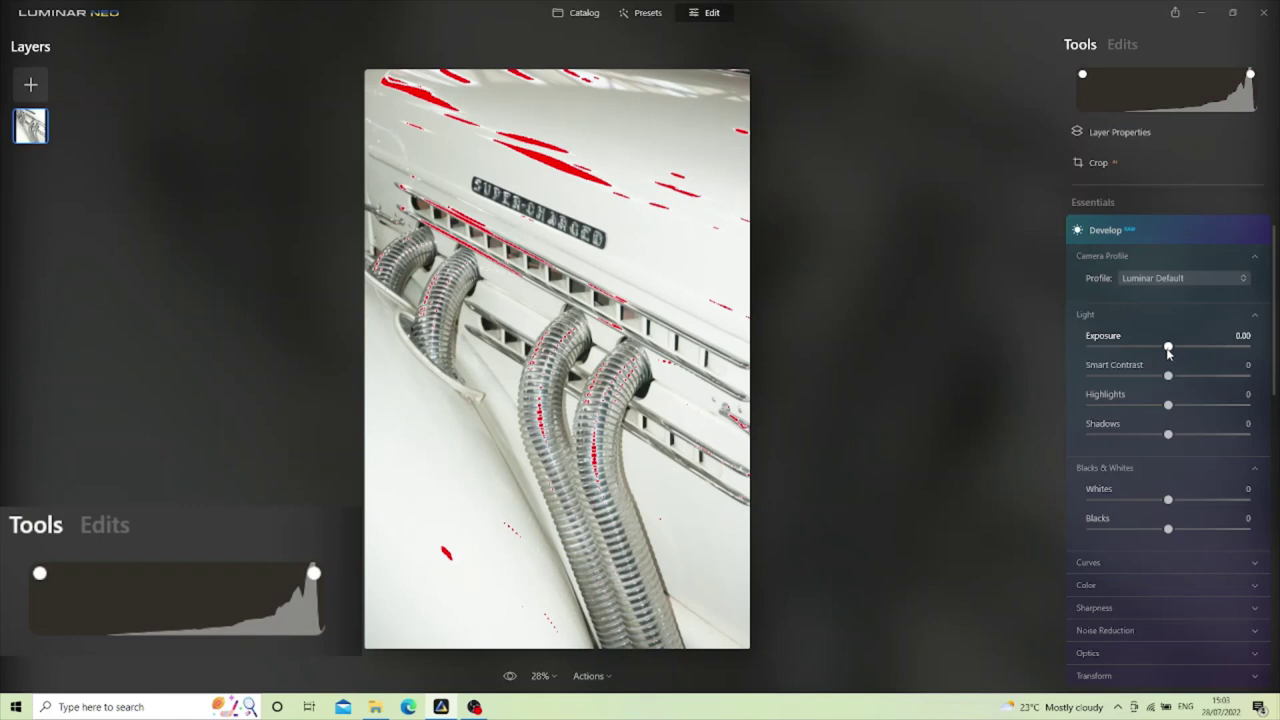
{"action": "left_click_drag", "start_coordinate": [1168, 352], "coordinate": [1155, 353]}
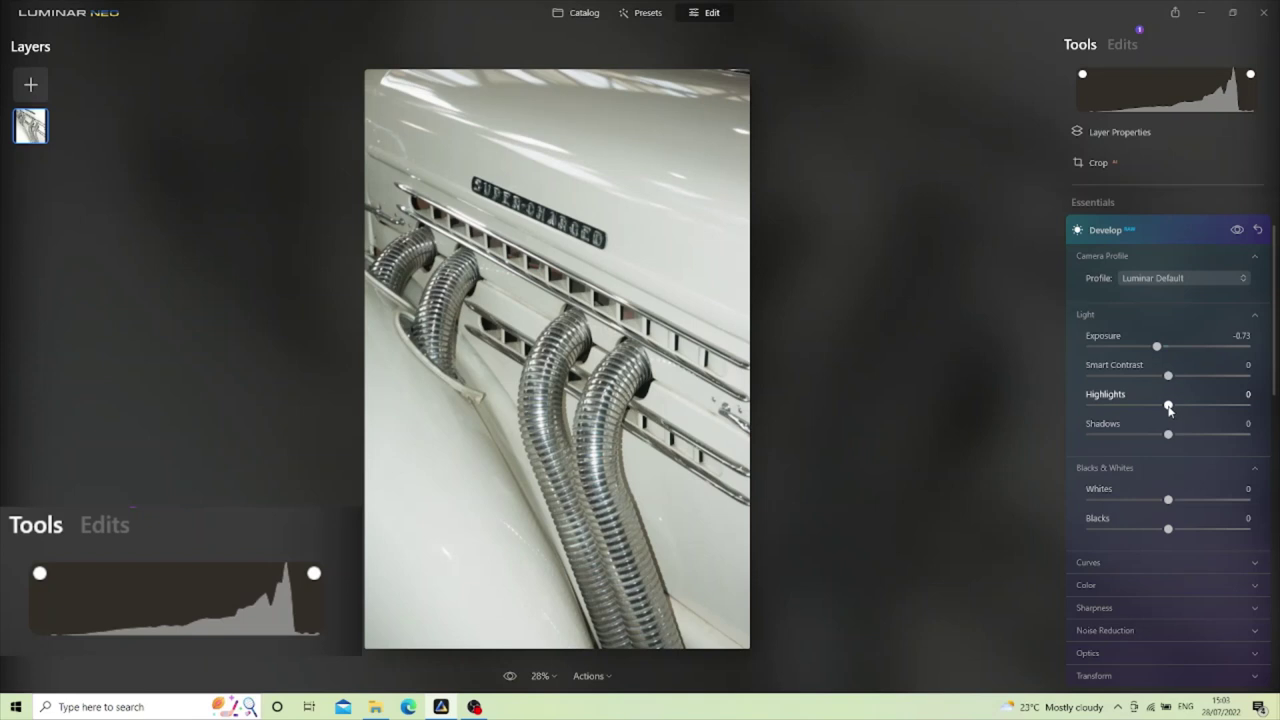
{"action": "left_click_drag", "start_coordinate": [1169, 408], "coordinate": [1177, 410]}
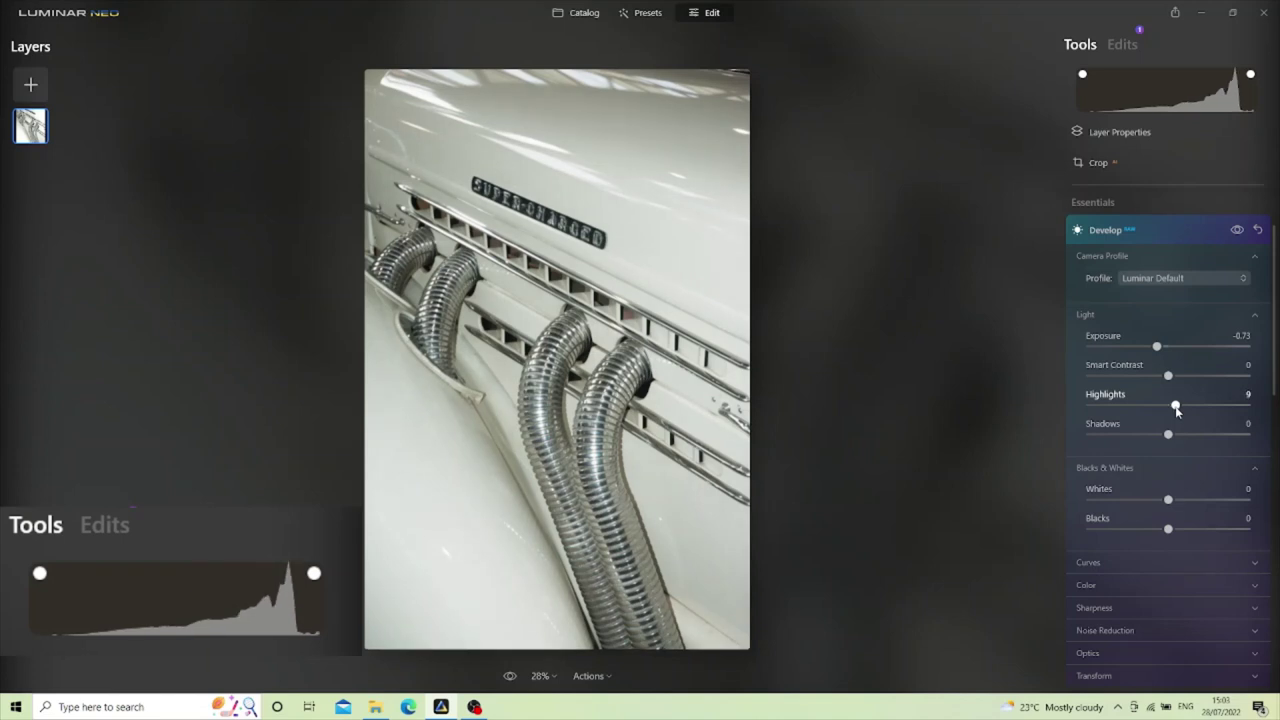
{"action": "left_click_drag", "start_coordinate": [1176, 409], "coordinate": [1181, 410]}
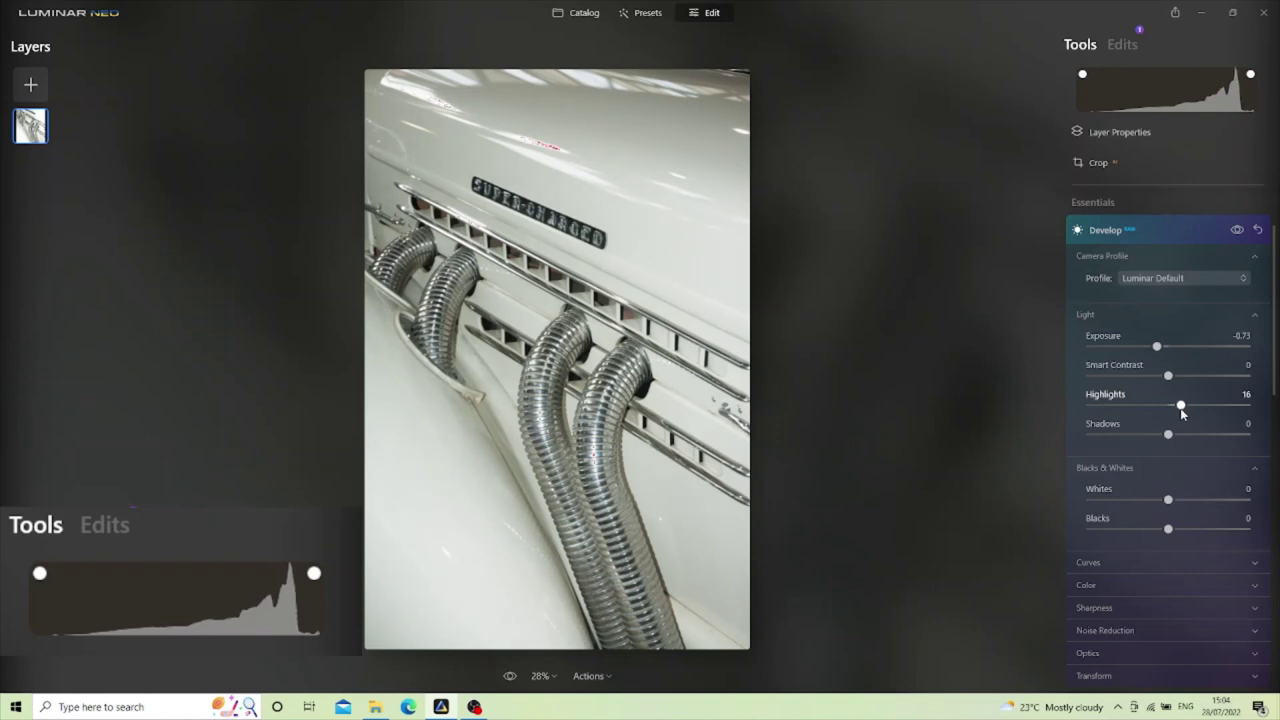
{"action": "left_click_drag", "start_coordinate": [1182, 411], "coordinate": [1179, 412]}
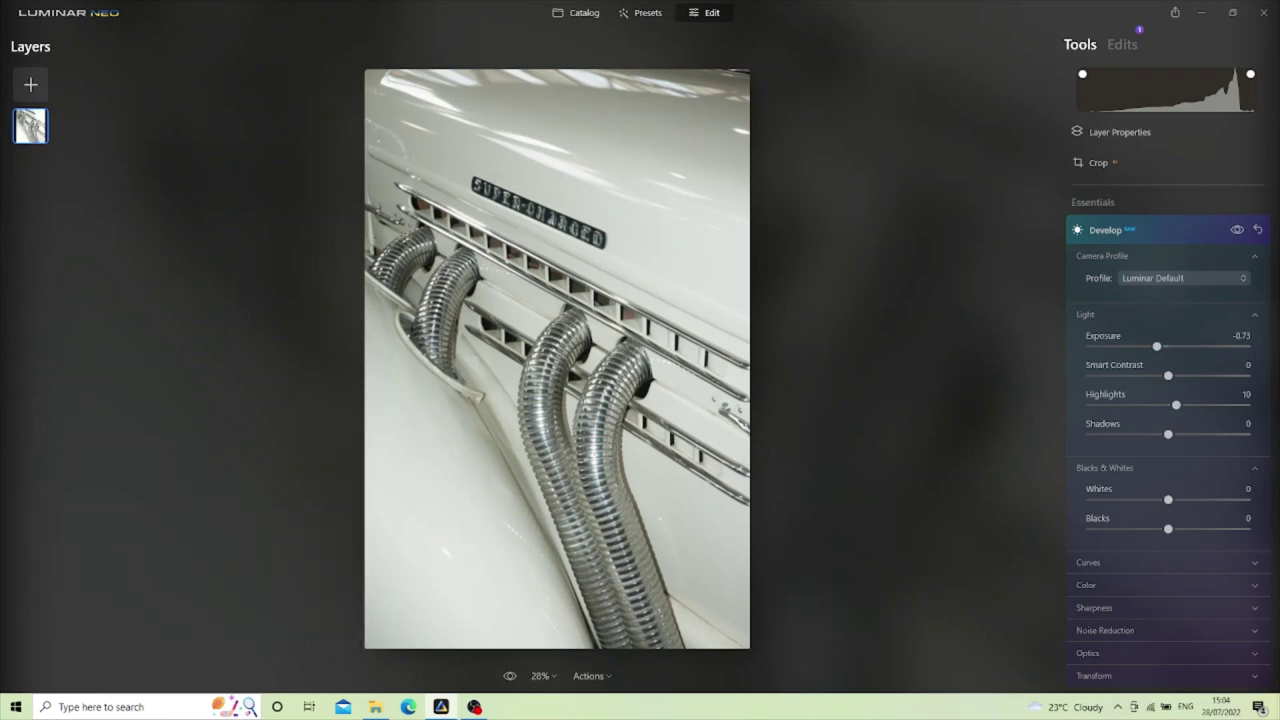
- Open the dark full-length portrait of the seated woman from the catalog for editing and show its clipping warnings
{"action": "left_click", "coordinate": [584, 13]}
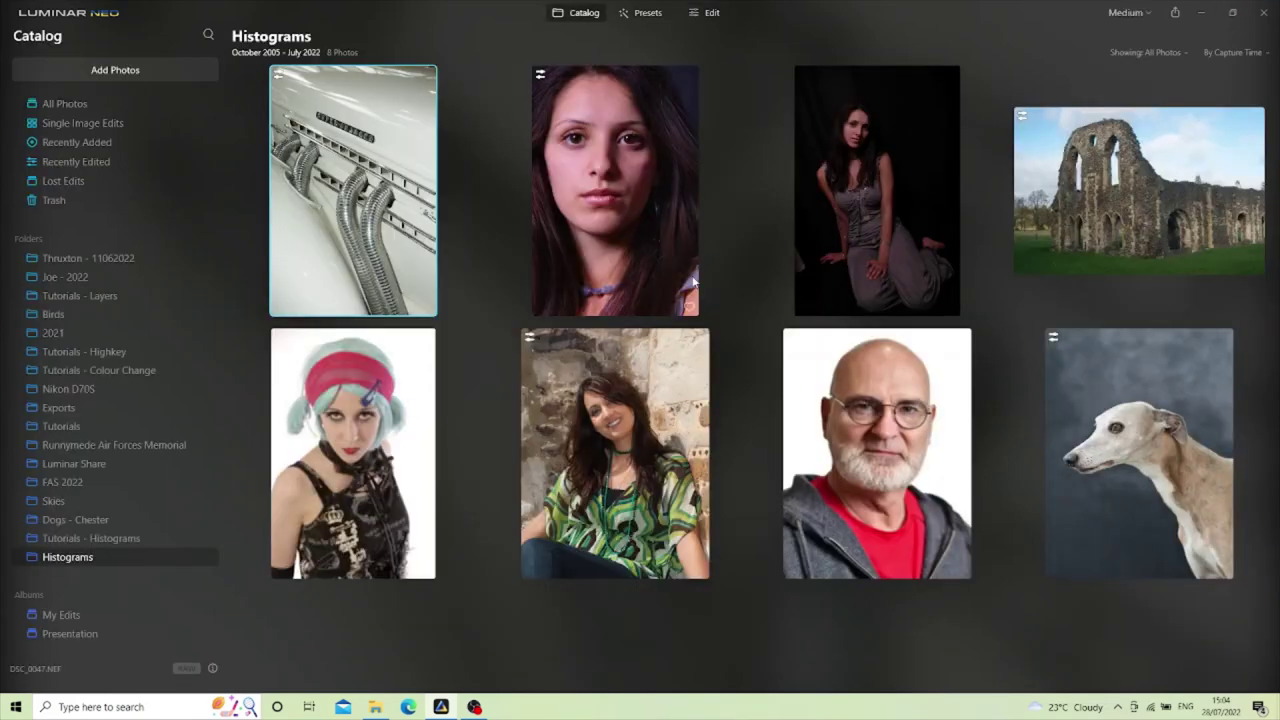
{"action": "left_click", "coordinate": [910, 133]}
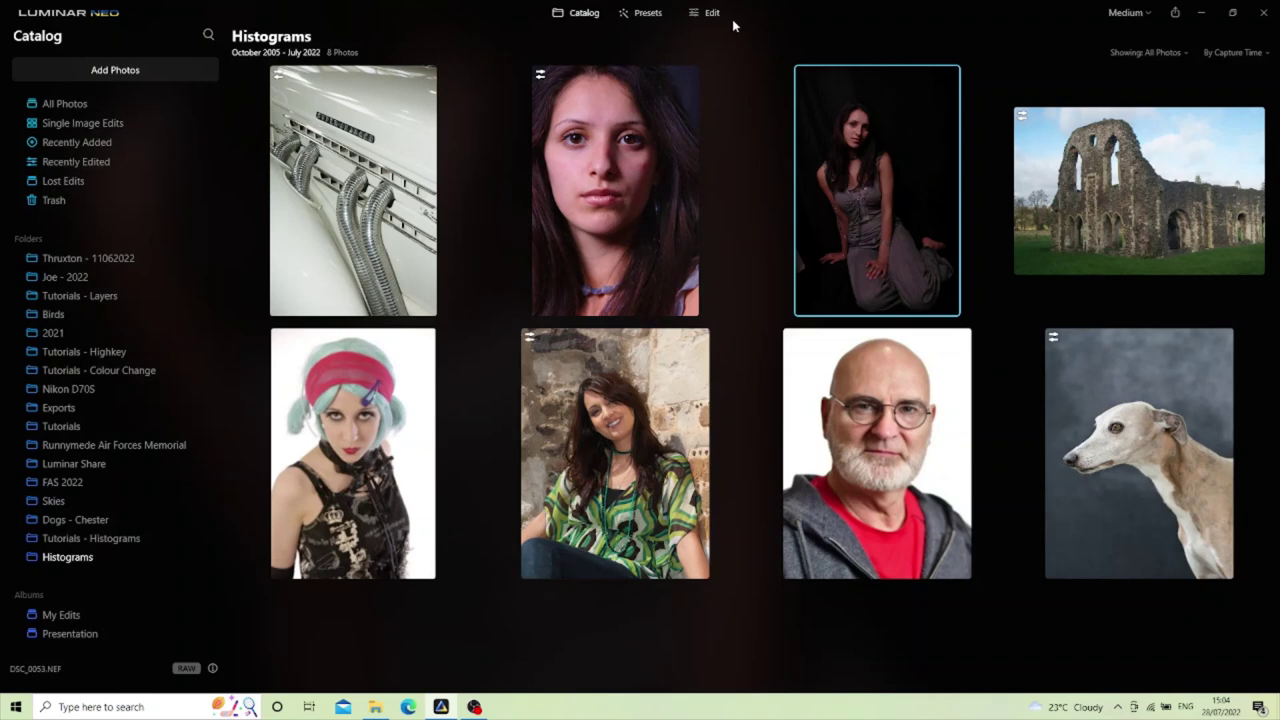
{"action": "left_click", "coordinate": [715, 15]}
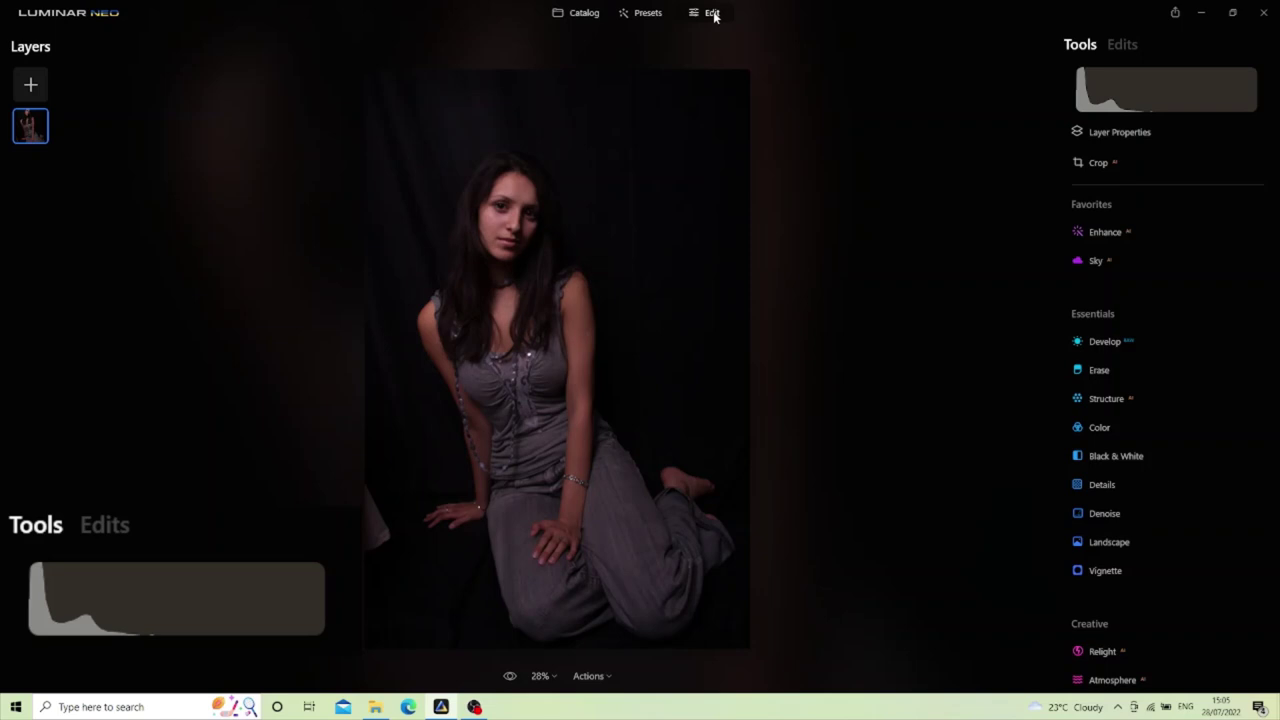
{"action": "key", "text": "j"}
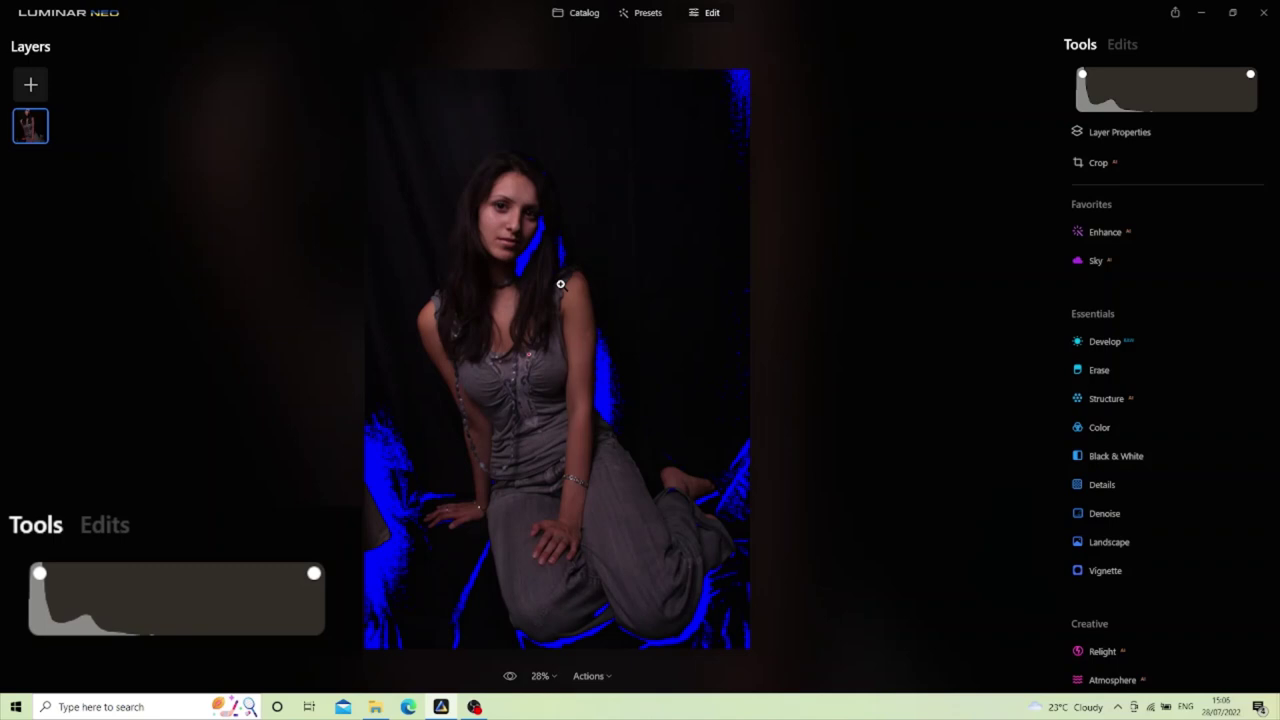
- Set the dark portrait's camera profile to Camera Portrait in the Develop tool and collapse the tool
{"action": "left_click", "coordinate": [1104, 342]}
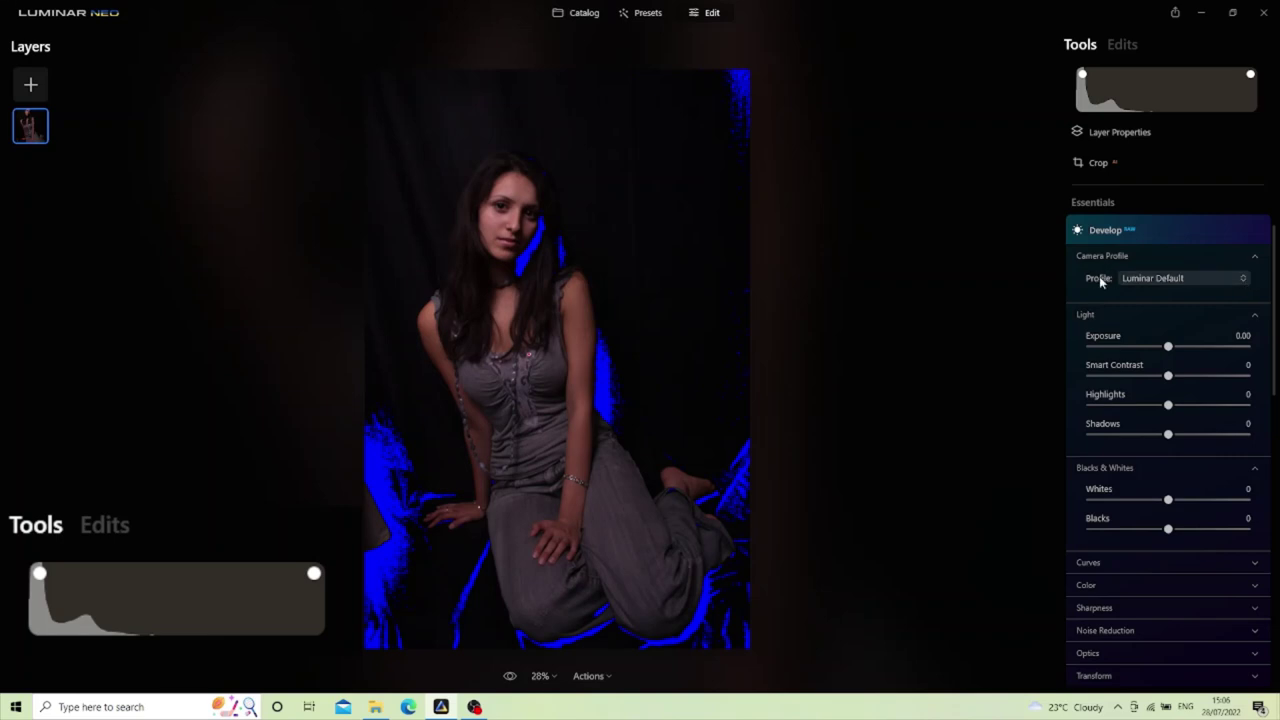
{"action": "left_click", "coordinate": [1244, 282]}
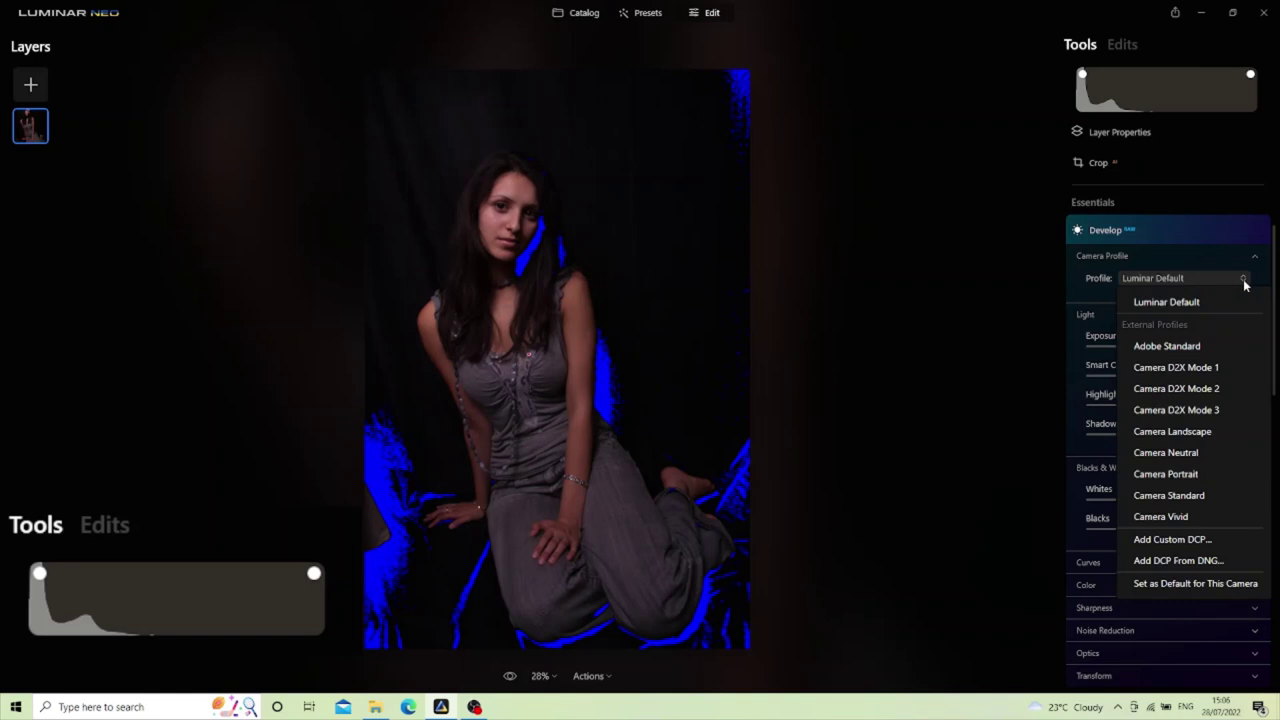
{"action": "left_click", "coordinate": [1175, 481]}
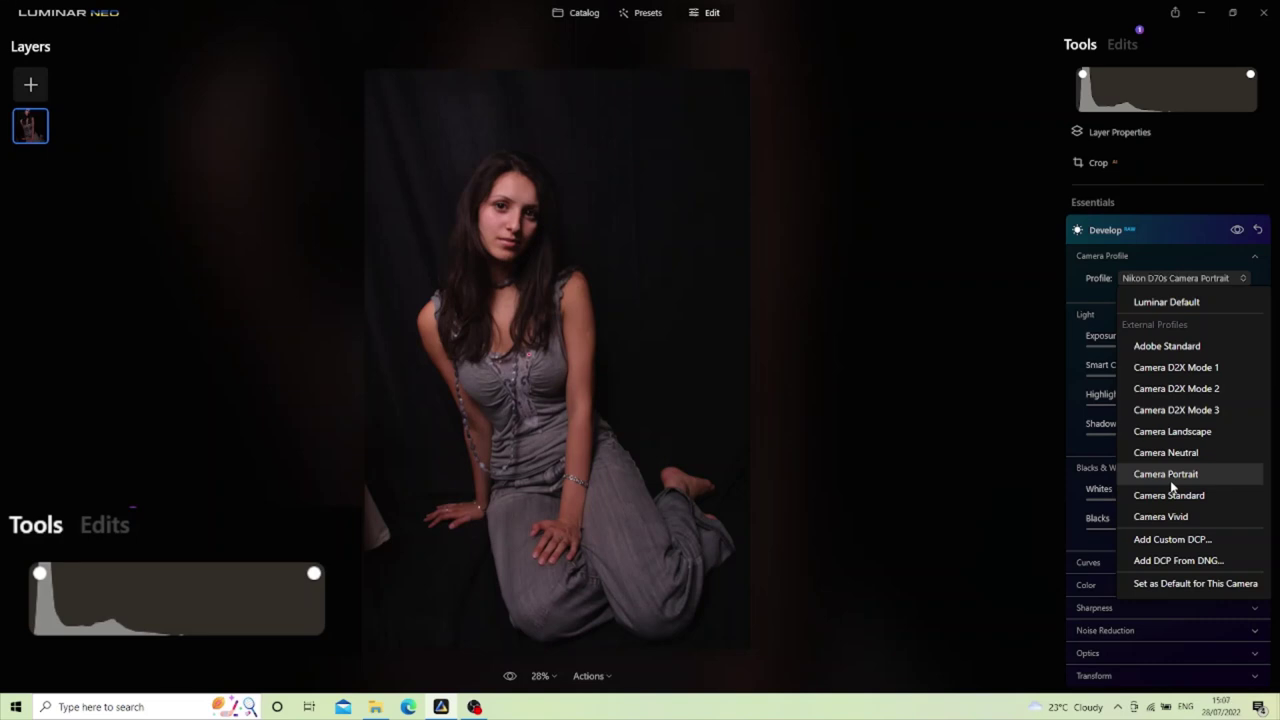
{"action": "left_click", "coordinate": [1196, 240]}
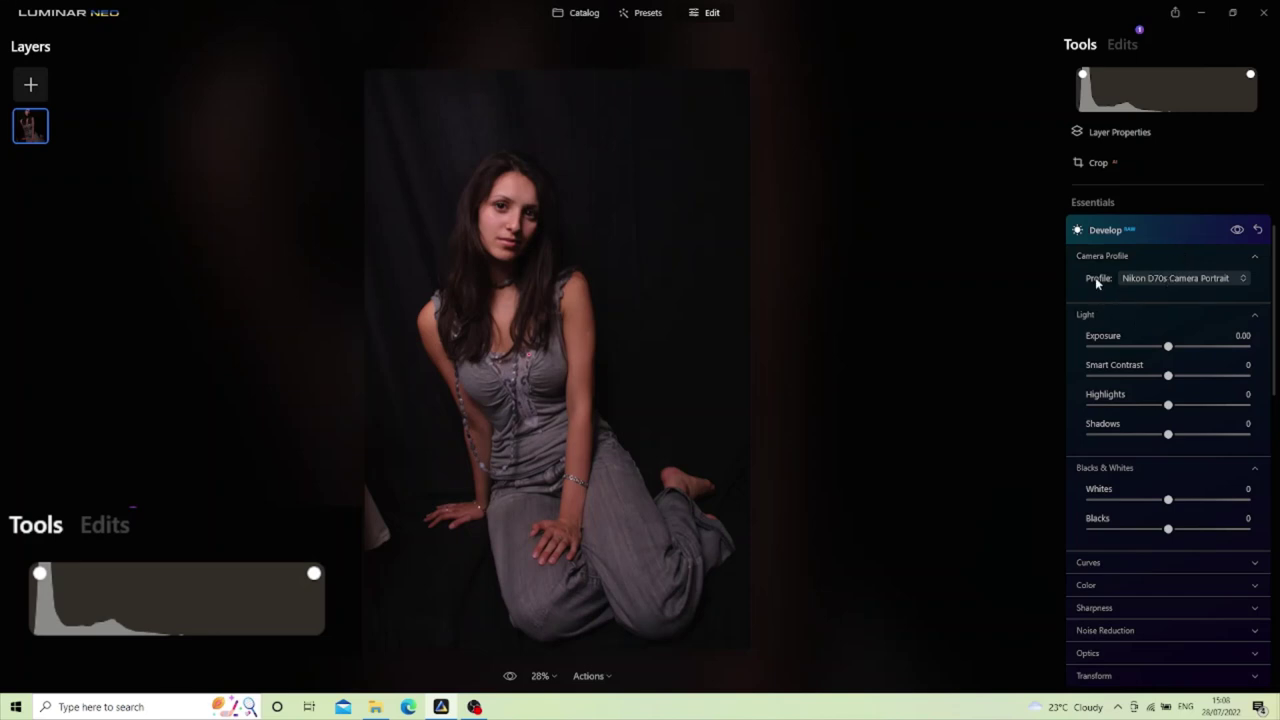
{"action": "left_click", "coordinate": [1158, 232]}
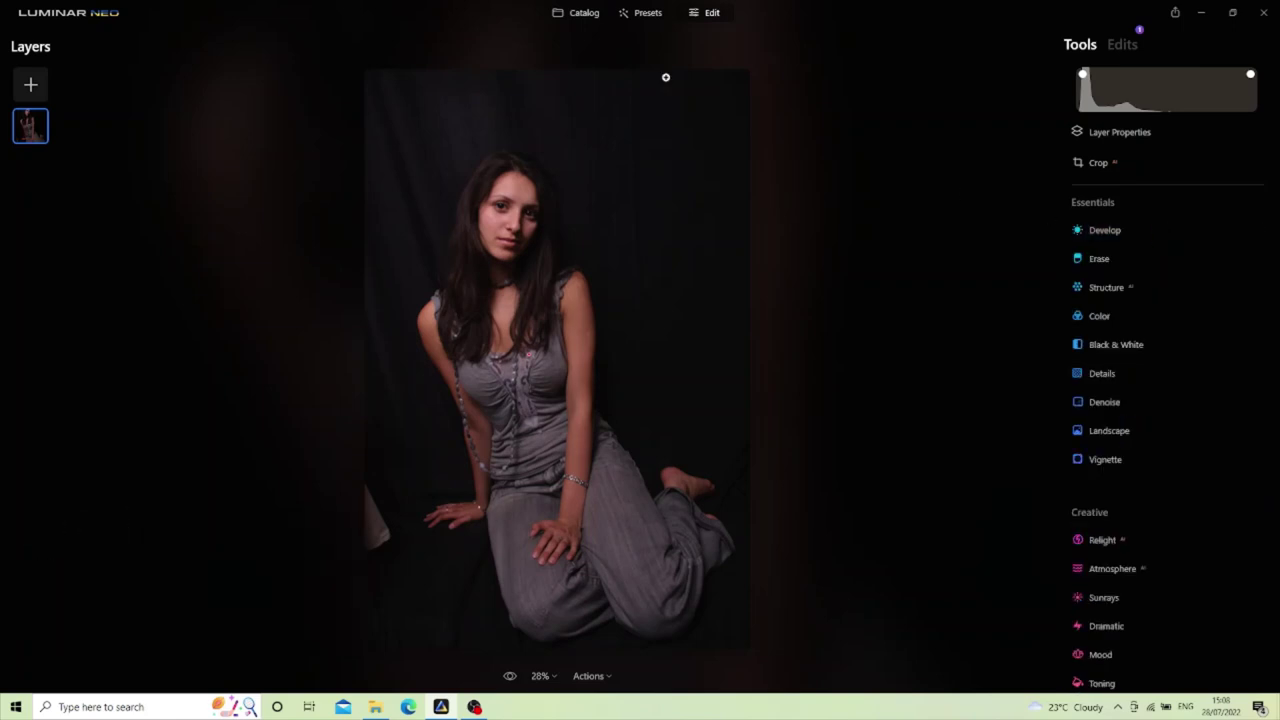
- Open the white-background portrait of the bearded man in glasses from the catalog for editing and show its clipping warnings
{"action": "left_click", "coordinate": [582, 15]}
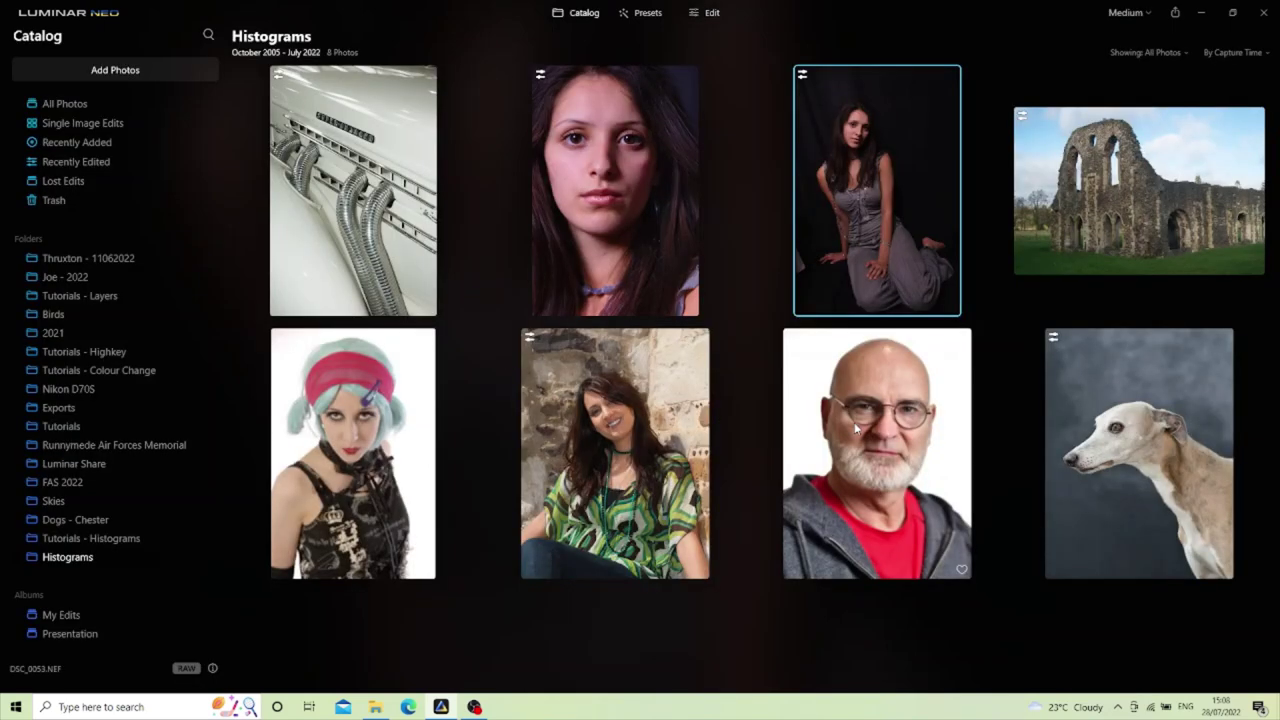
{"action": "left_click", "coordinate": [432, 404]}
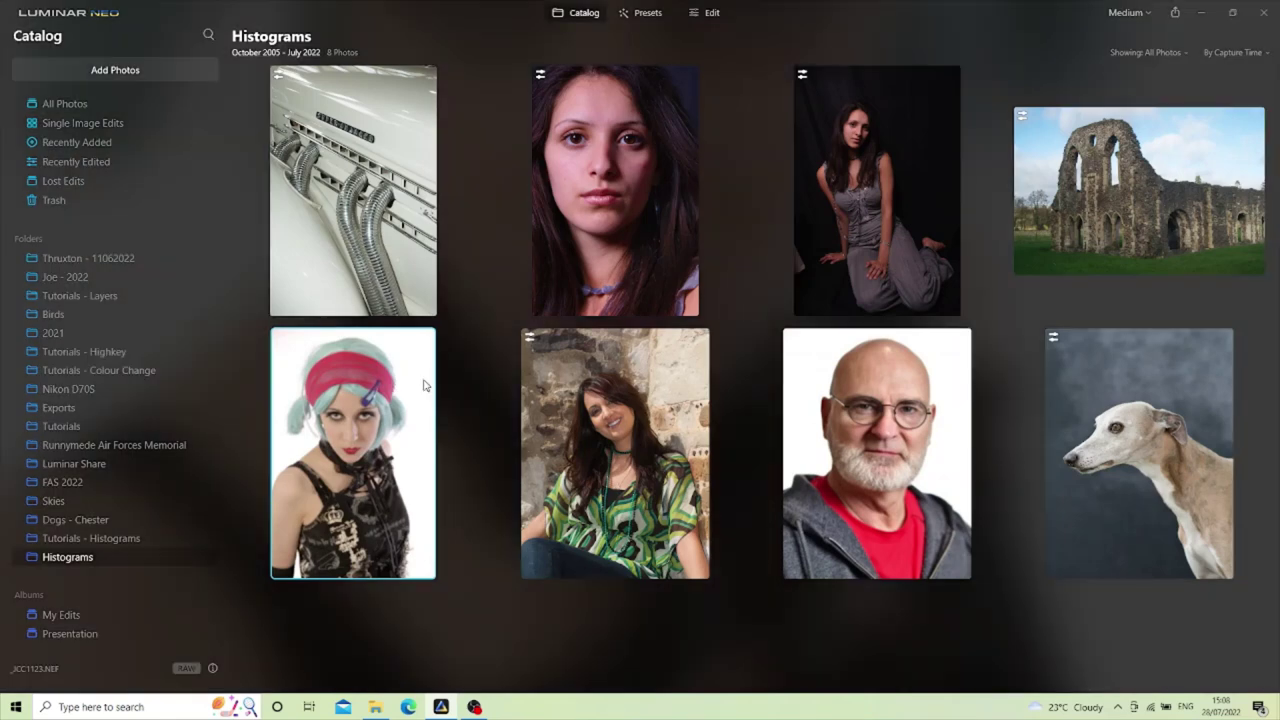
{"action": "left_click", "coordinate": [800, 383]}
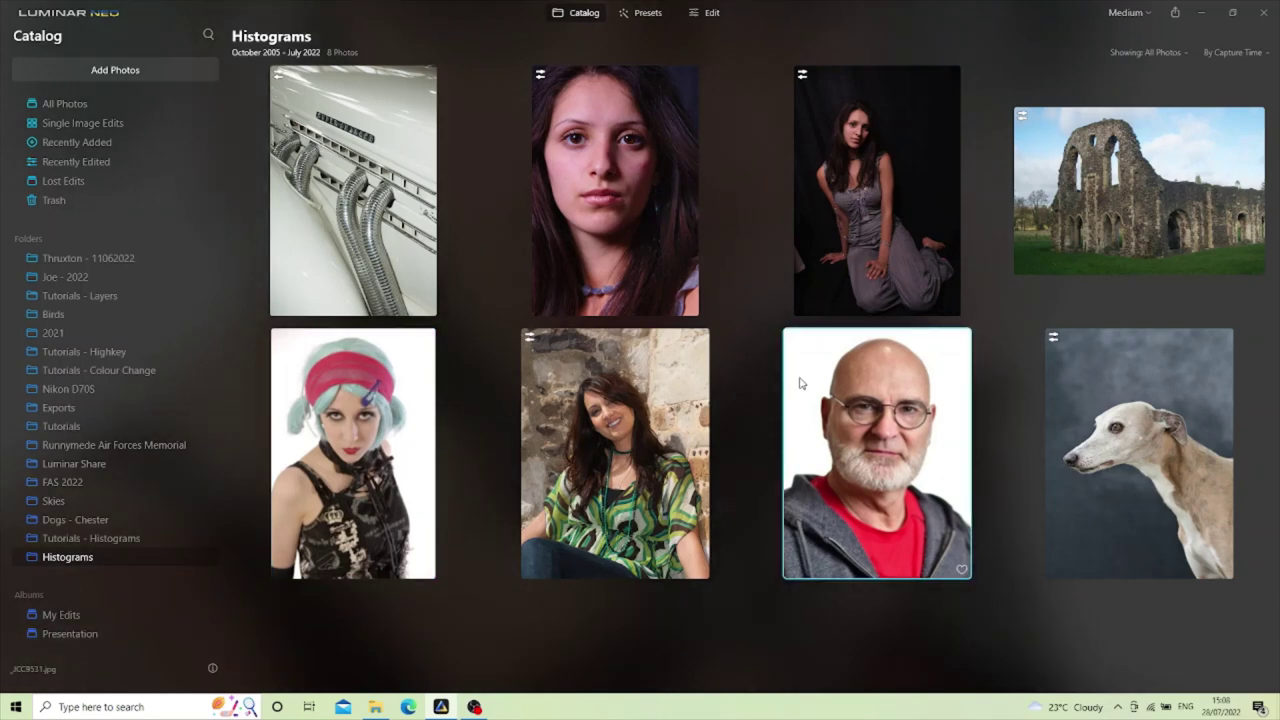
{"action": "left_click", "coordinate": [712, 13]}
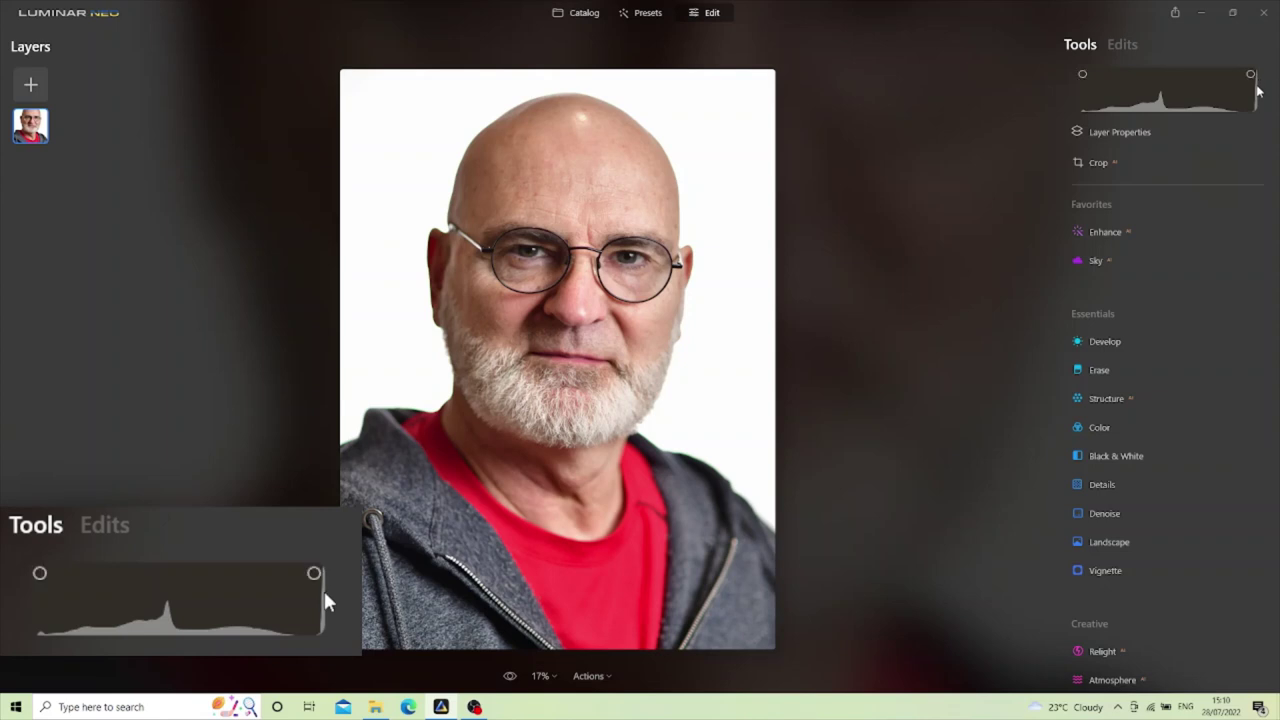
{"action": "key", "text": "j"}
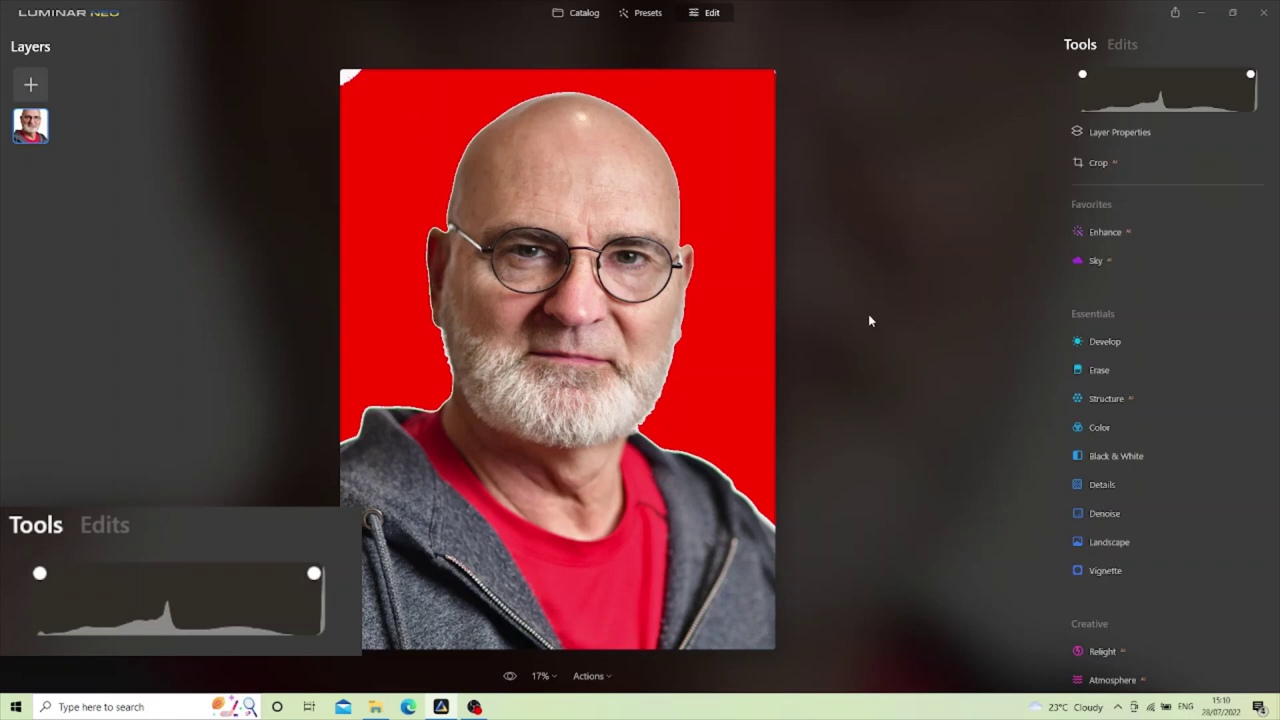
- Hide the clipping warnings and inspect the histogram's ends, toggling only the highlight clipping warning on and off to check the white background
{"action": "key", "text": "slash"}
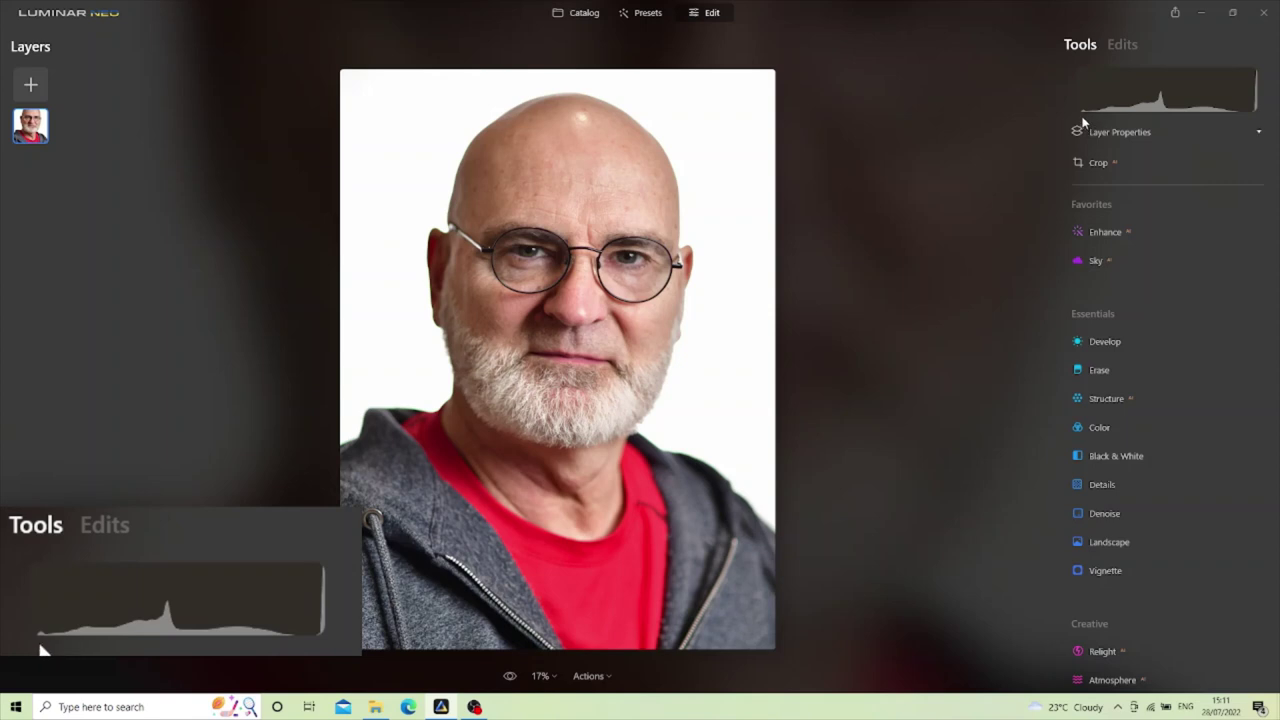
{"action": "mouse_move", "coordinate": [1082, 118]}
{"action": "mouse_move", "coordinate": [1257, 111]}
{"action": "left_click", "coordinate": [1252, 76]}
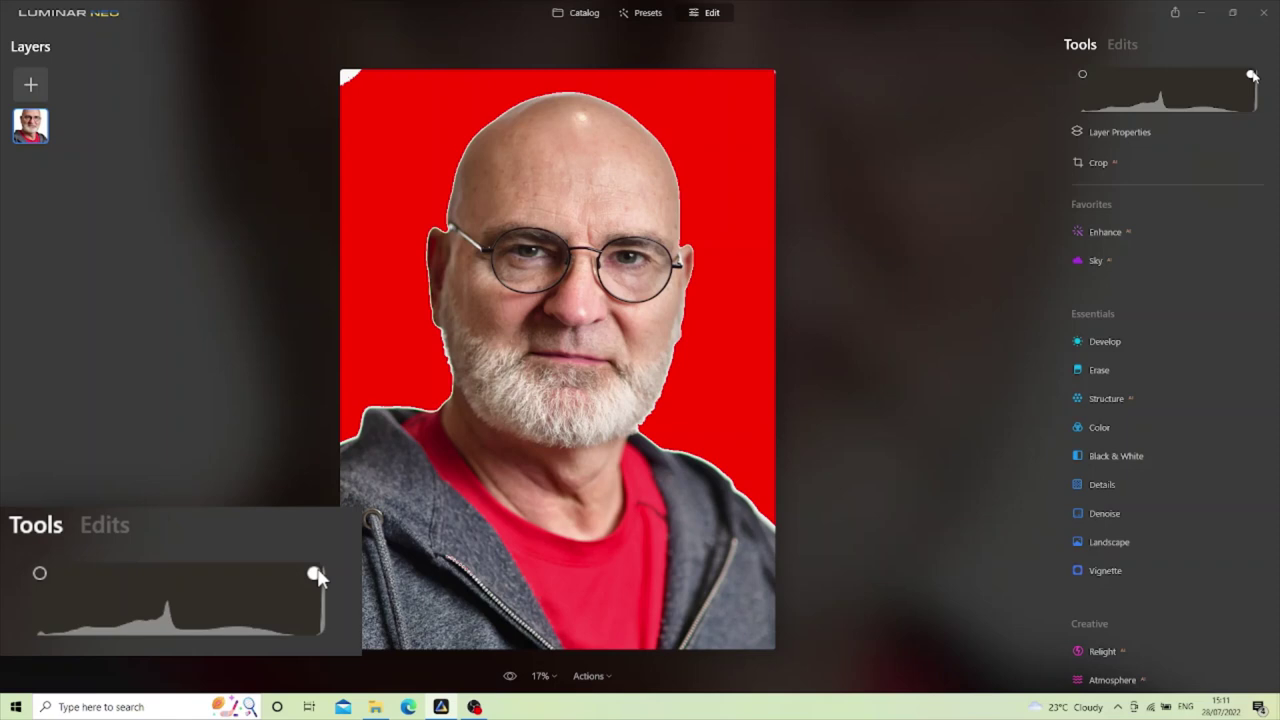
{"action": "left_click", "coordinate": [1252, 76]}
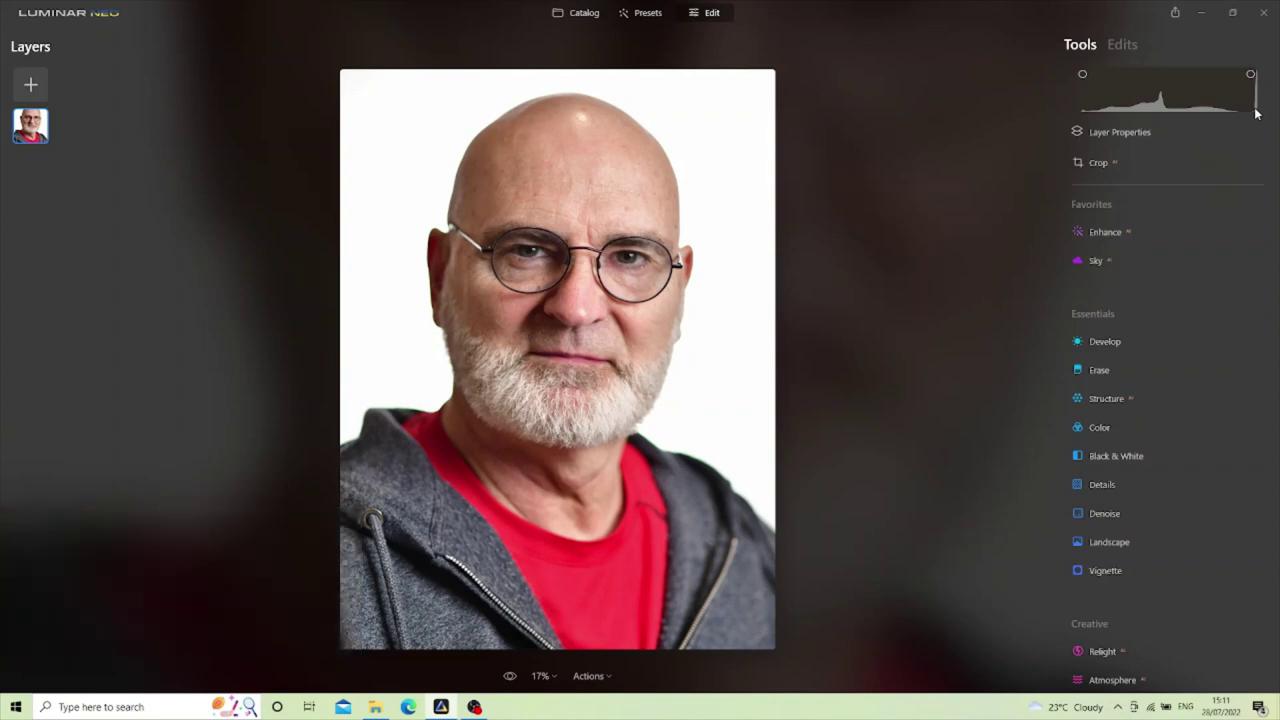
- Open the photo of the pale dog against the grey backdrop from the catalog for editing
{"action": "left_click", "coordinate": [582, 14]}
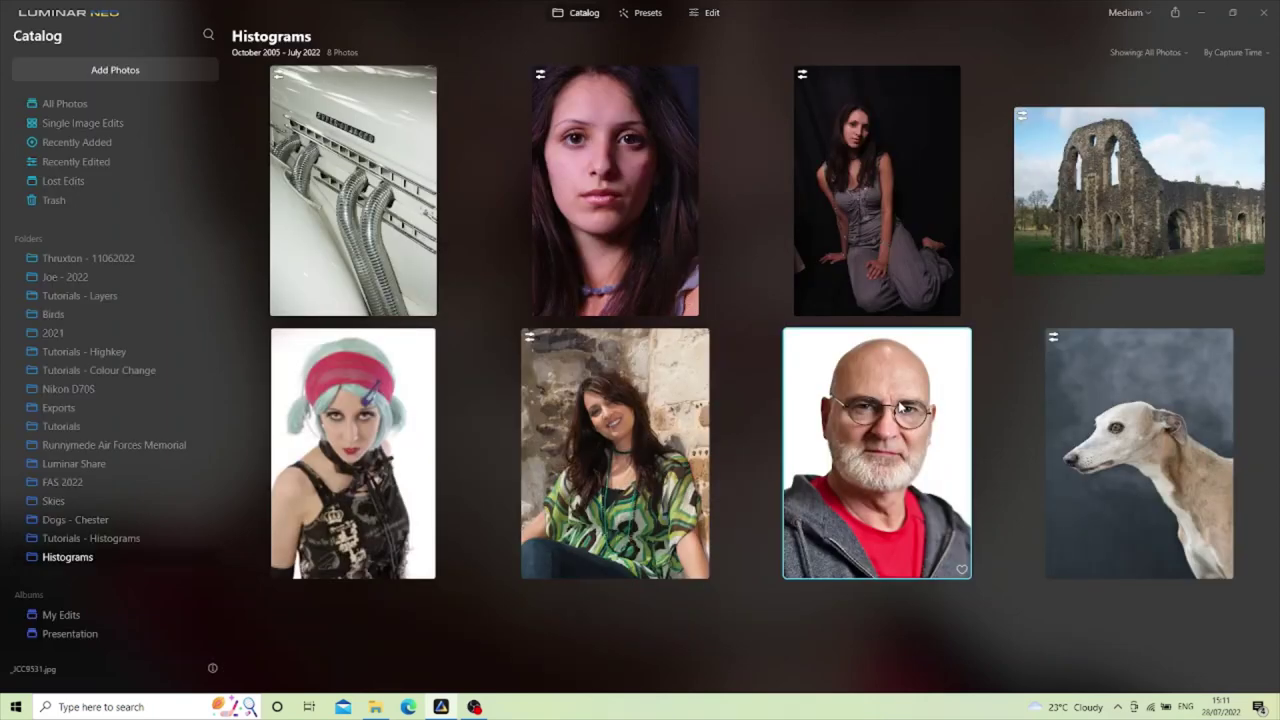
{"action": "left_click", "coordinate": [1100, 410]}
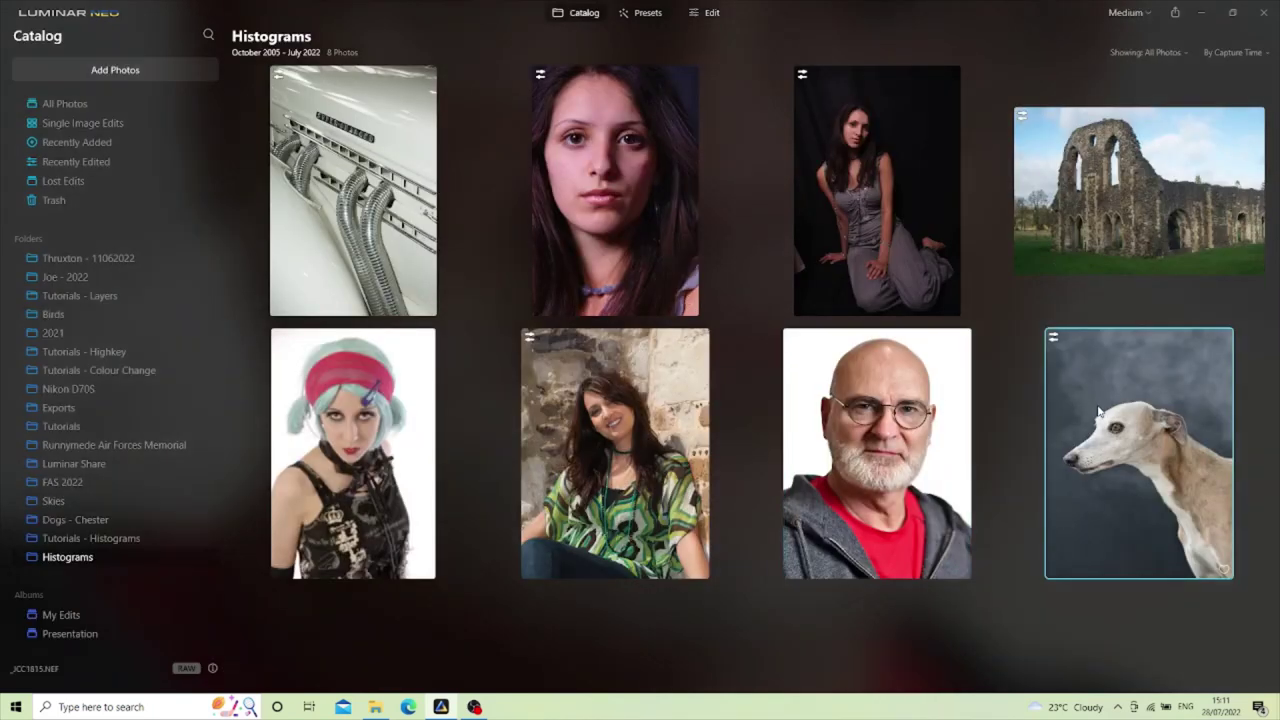
{"action": "left_click", "coordinate": [712, 14]}
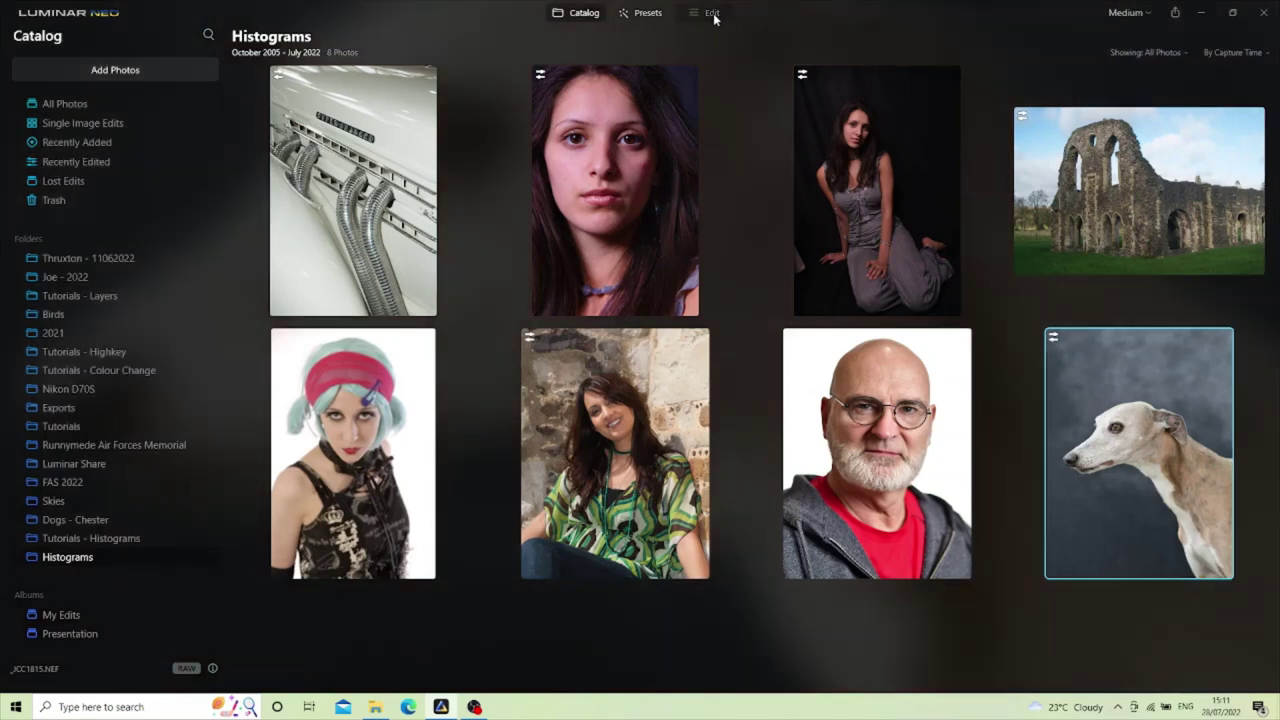